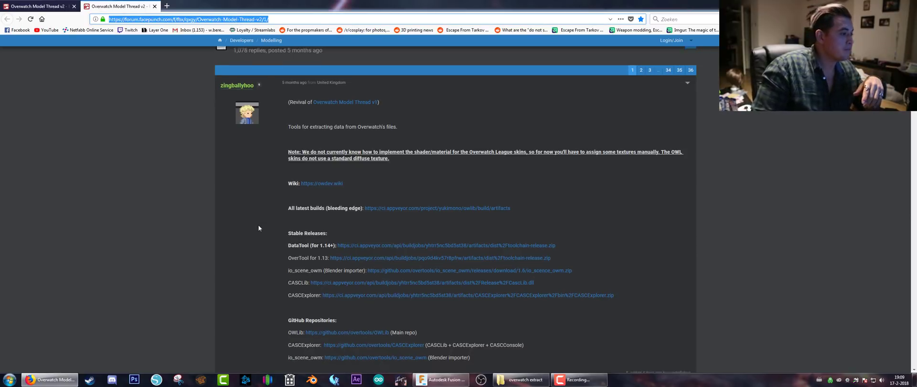
Review the thread's download lines for DataTool, the io_scene_owm importer and CASCLib
scroll(258, 224, "down", 3)
left_click_drag(288, 166, 556, 168)
left_click_drag(281, 192, 575, 193)
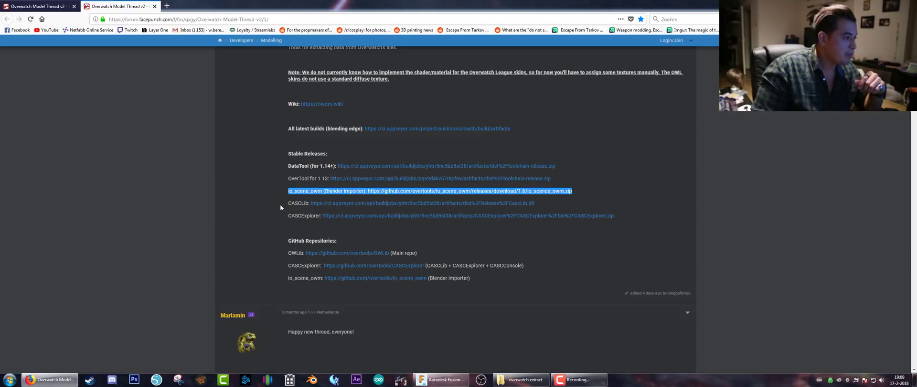
left_click_drag(285, 205, 541, 202)
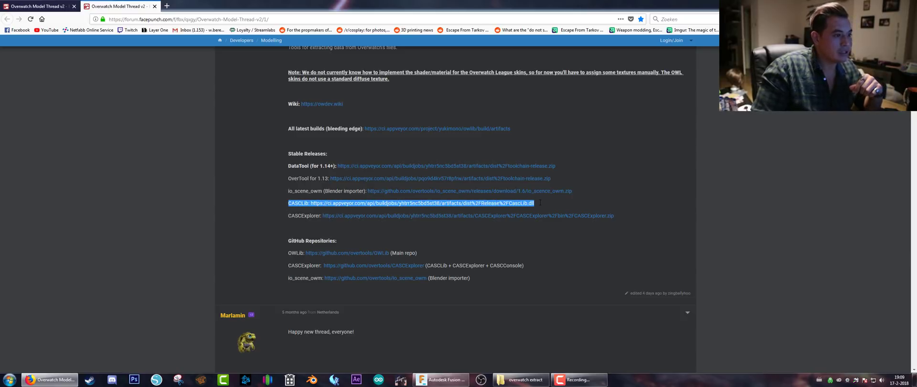
left_click(541, 203)
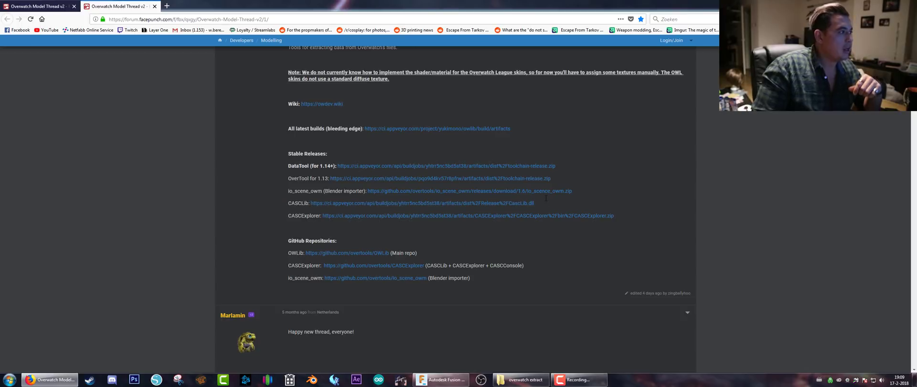
scroll(546, 198, "up", 3)
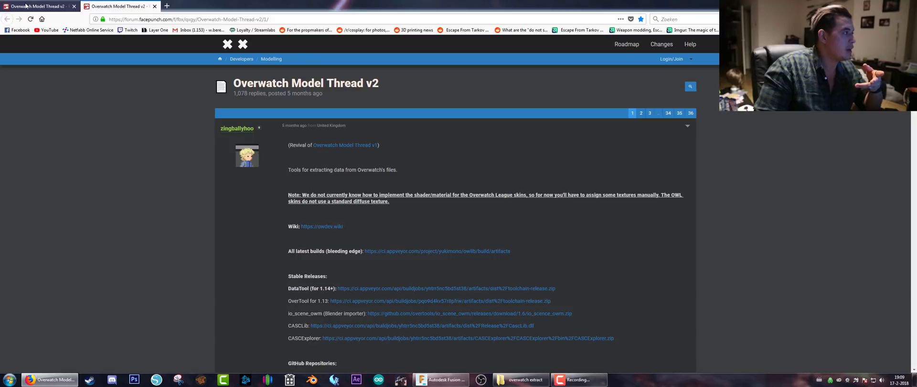
On thread page 35, search for 'gui' to locate the QuickDataTool GUI link
left_click(26, 5)
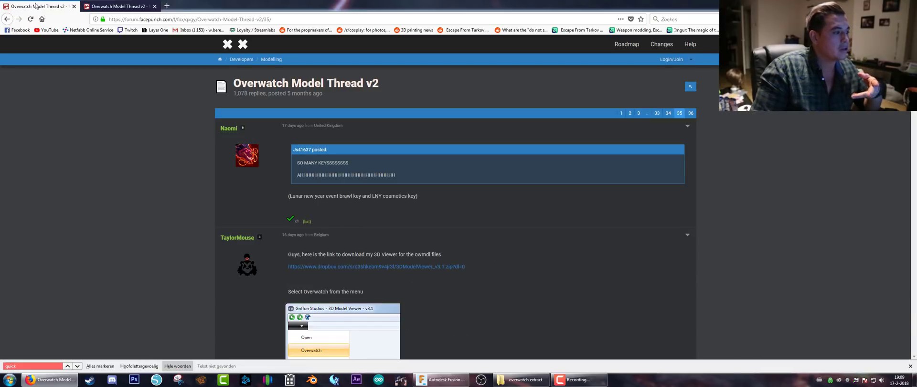
scroll(432, 207, "down", 10)
key("ctrl+f")
type("gui")
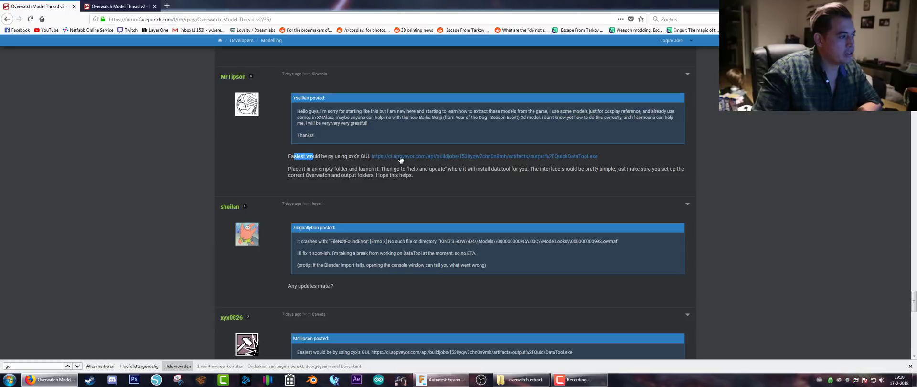
left_click_drag(401, 159, 618, 157)
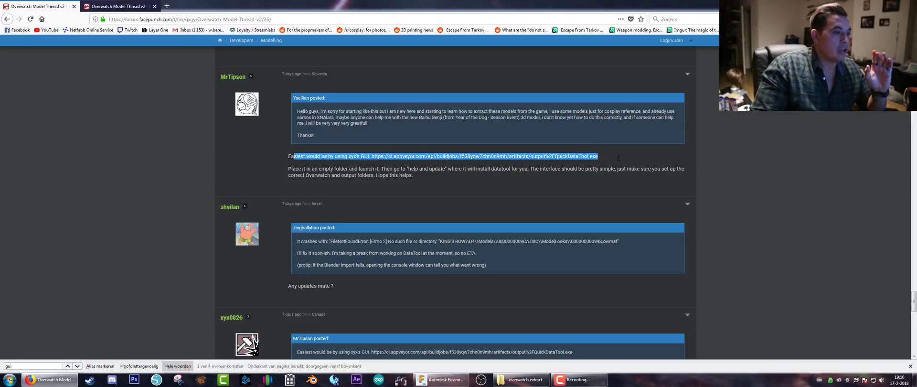
left_click(494, 161)
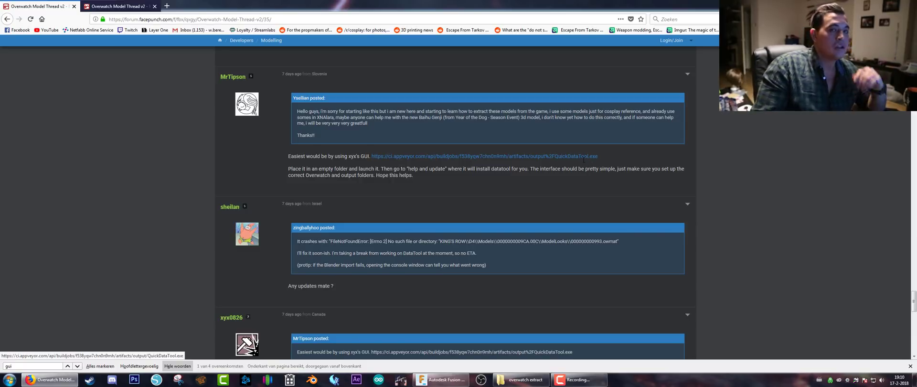
key("alt+Tab")
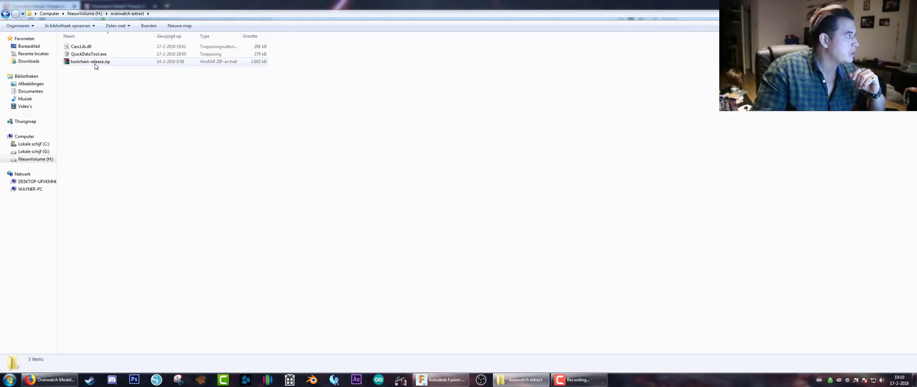
Extract toolchain-release.zip into a toolchain-release folder
left_click(95, 63)
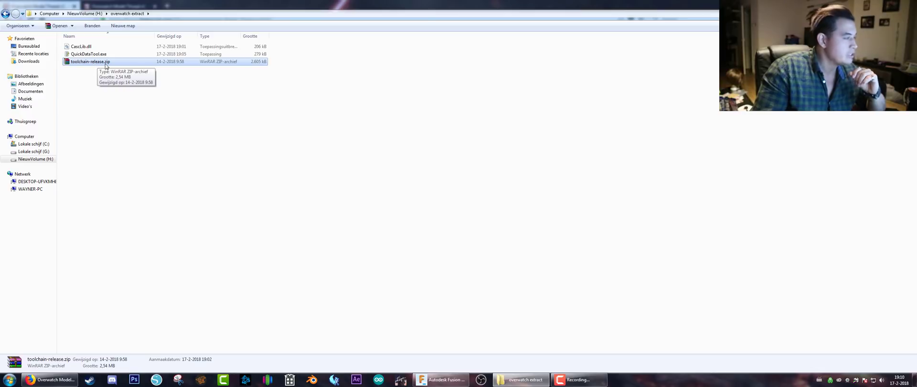
right_click(105, 64)
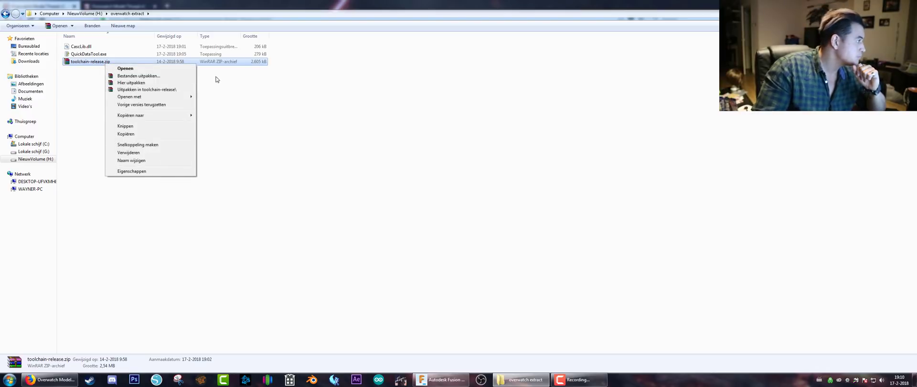
left_click(158, 90)
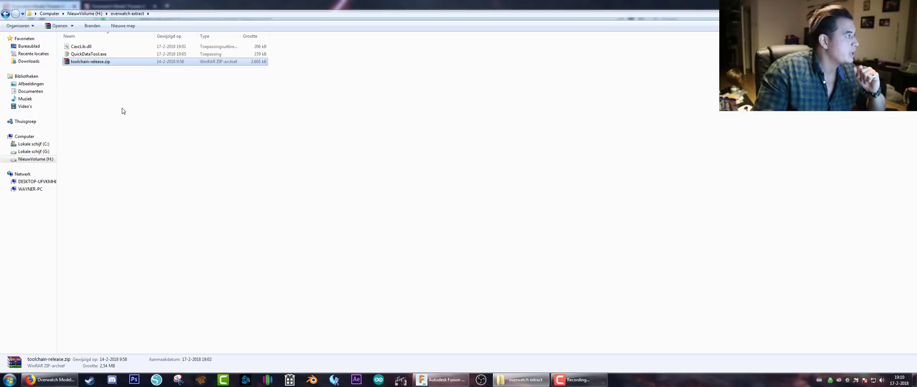
Move QuickDataTool.exe and CascLib.dll into toolchain-release, replacing the old CascLib.dll
left_click(93, 62)
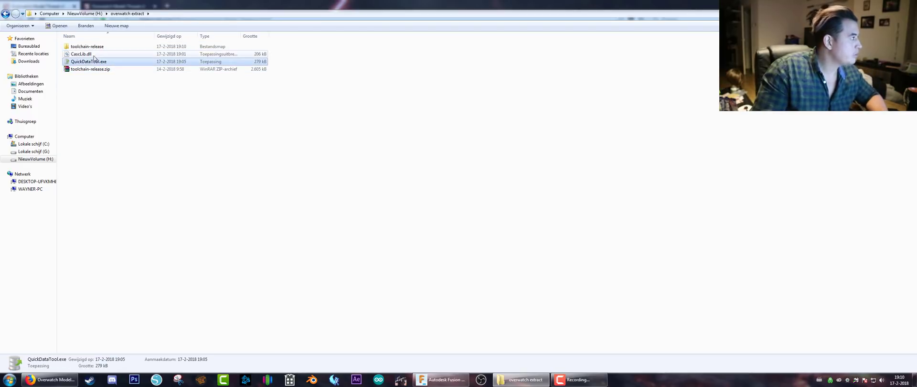
left_click(81, 54, "ctrl")
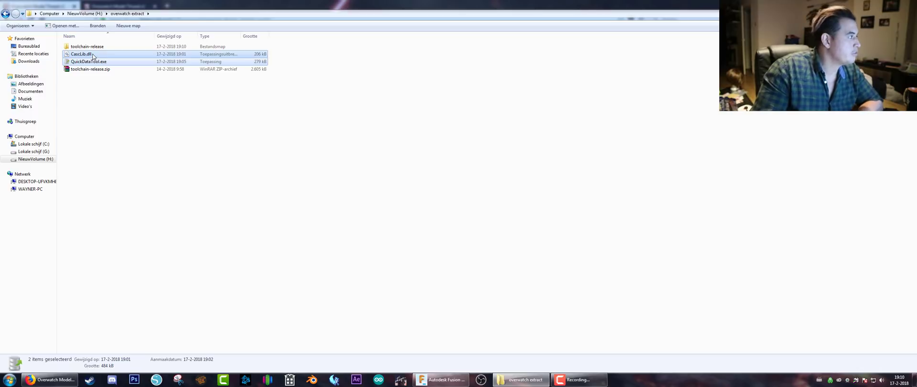
left_click_drag(93, 56, 95, 46)
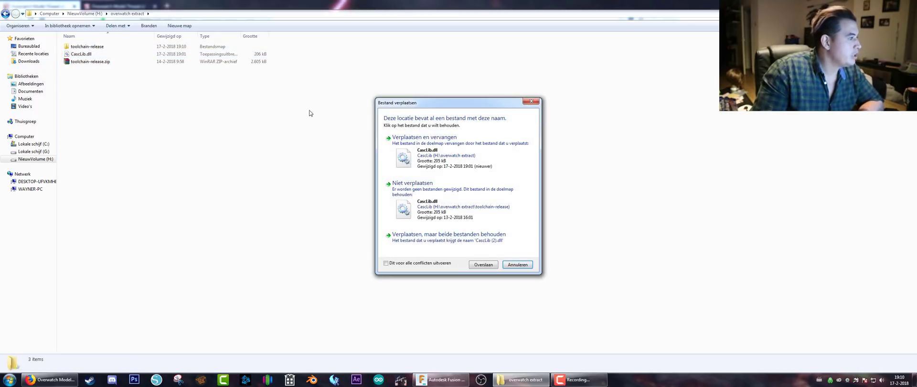
left_click(445, 146)
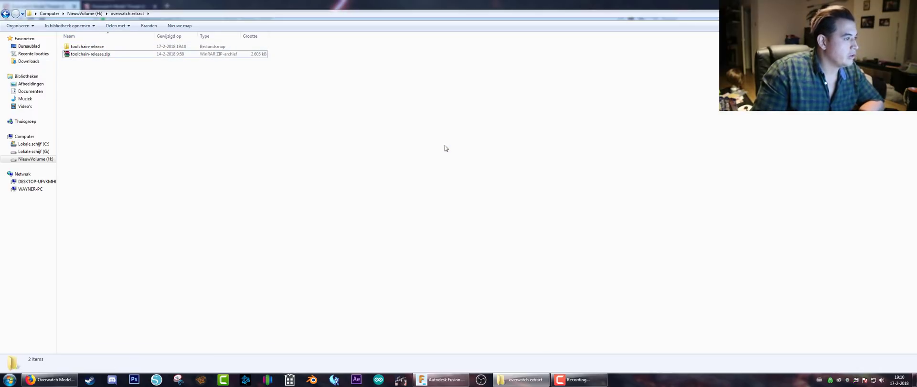
double_click(101, 47)
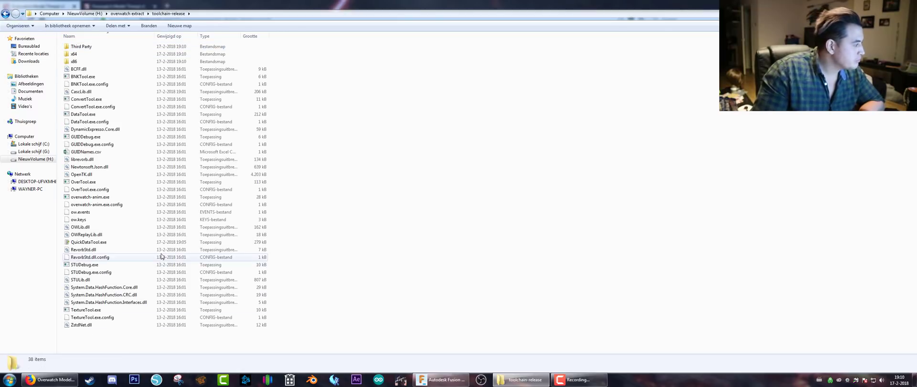
left_click(97, 244)
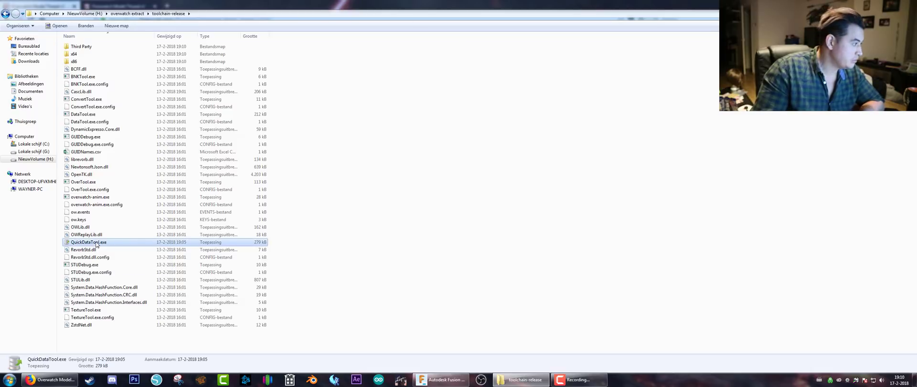
Launch QuickDataTool.exe and set the Overwatch game path to H:\Overwatch
double_click(97, 245)
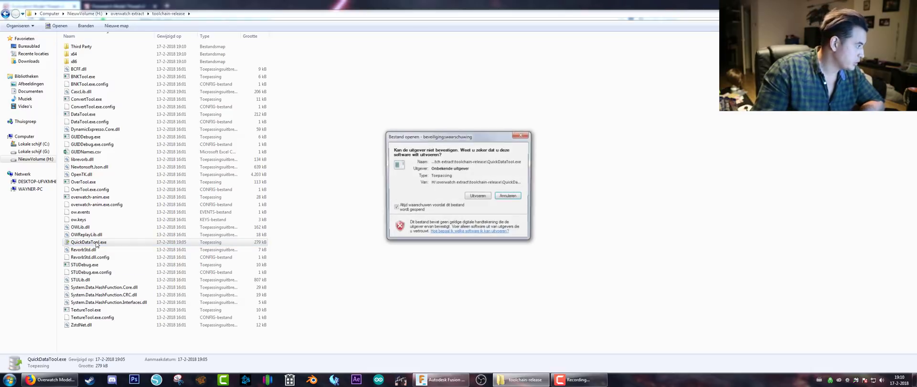
left_click(475, 197)
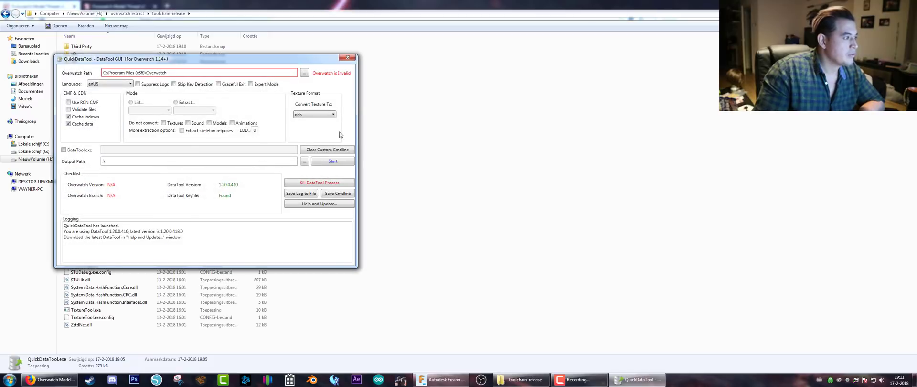
left_click_drag(295, 61, 540, 78)
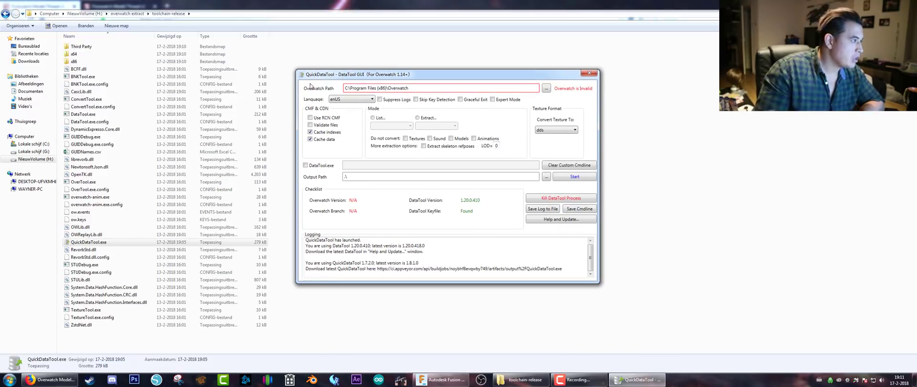
left_click_drag(409, 88, 334, 94)
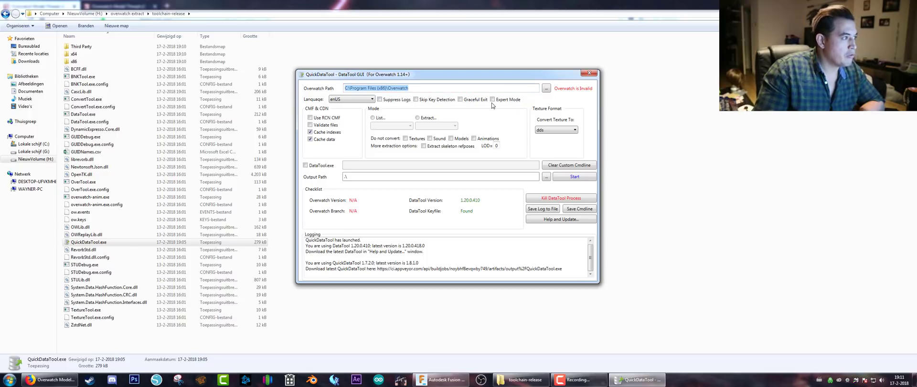
left_click(547, 88)
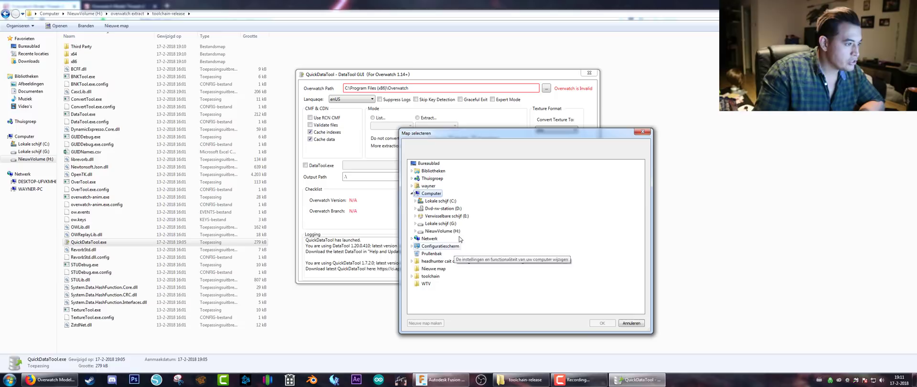
scroll(470, 258, "down", 8)
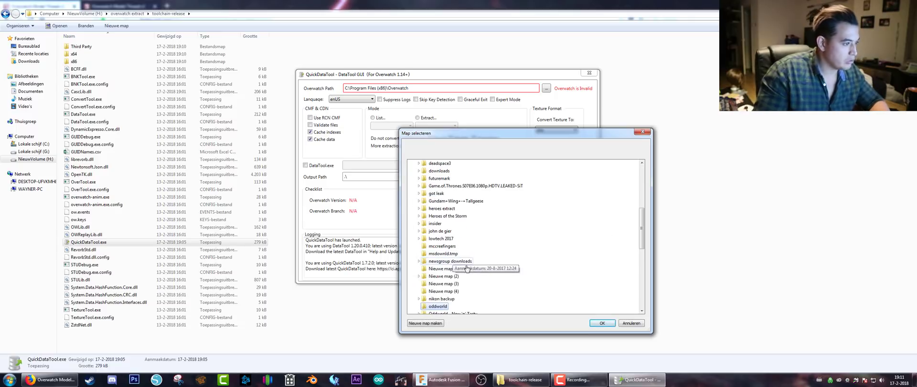
left_click(472, 304)
left_click(442, 313)
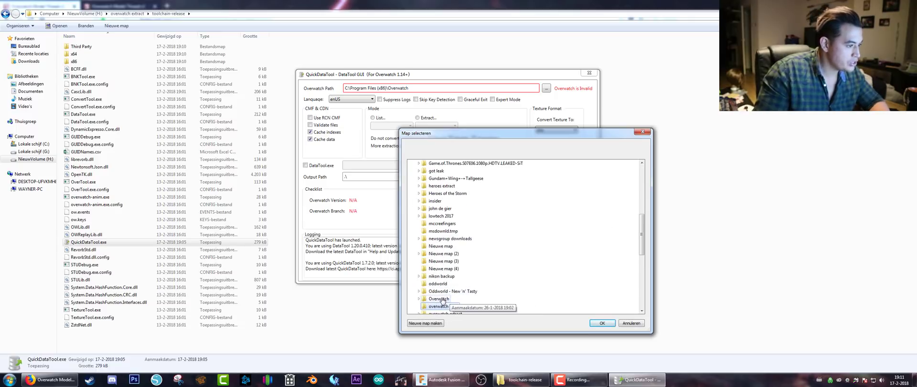
left_click(602, 323)
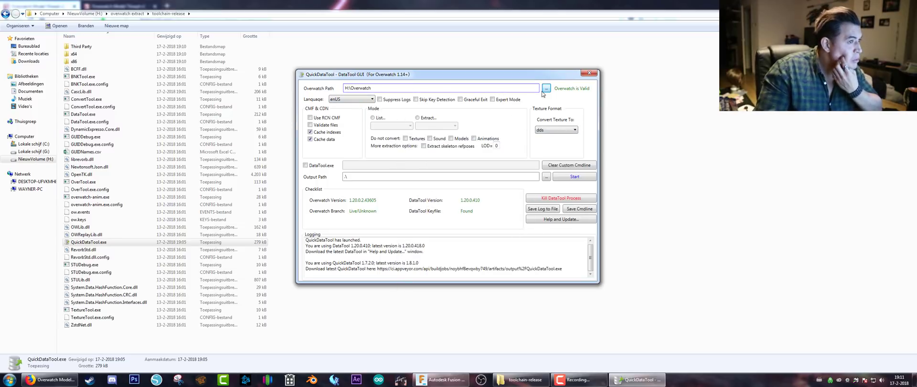
Set the output path to H:\quickdatatooloverwatch
left_click(356, 175)
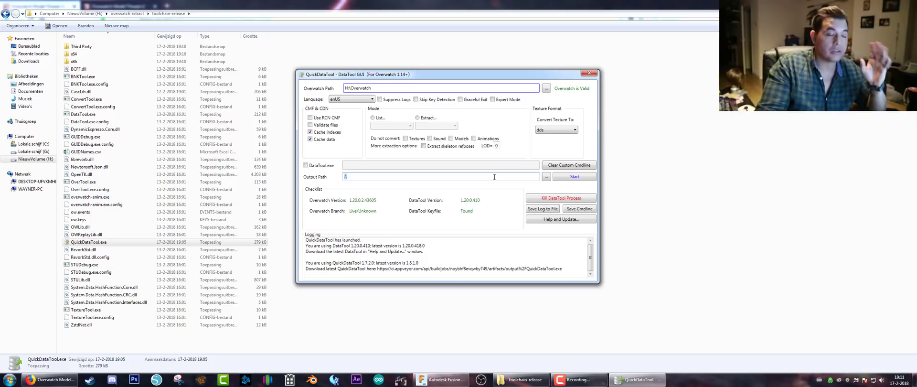
left_click(546, 177)
scroll(459, 201, "down", 2)
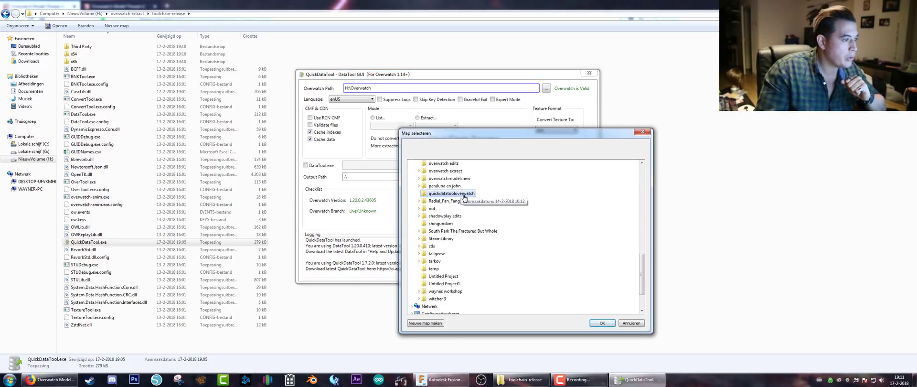
left_click(601, 323)
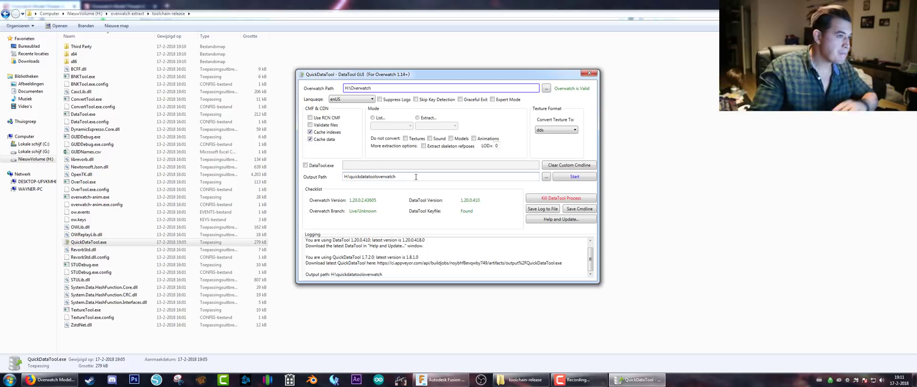
Set Extract Hero Unlocks mode with a Pharah query, checking Type and Event lists without choosing
left_click(418, 118)
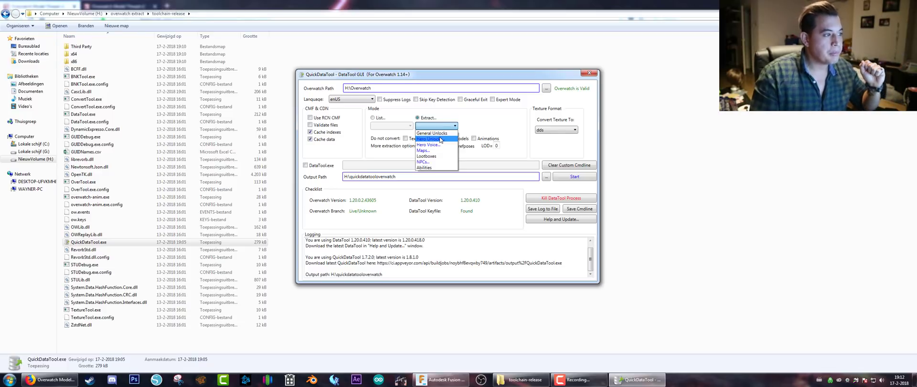
left_click(440, 139)
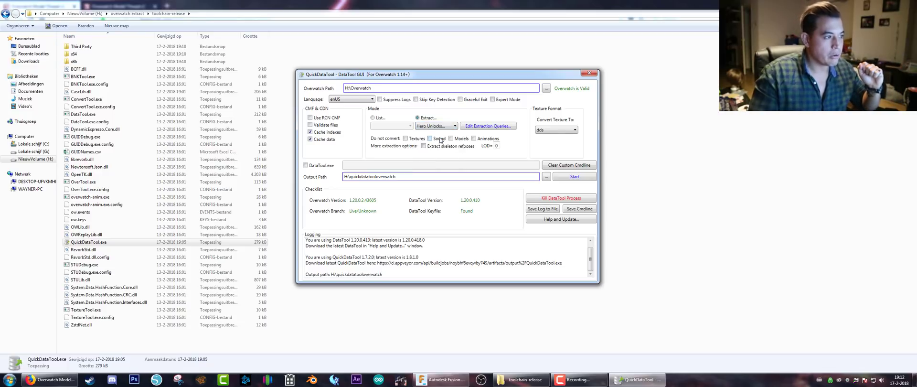
left_click(488, 126)
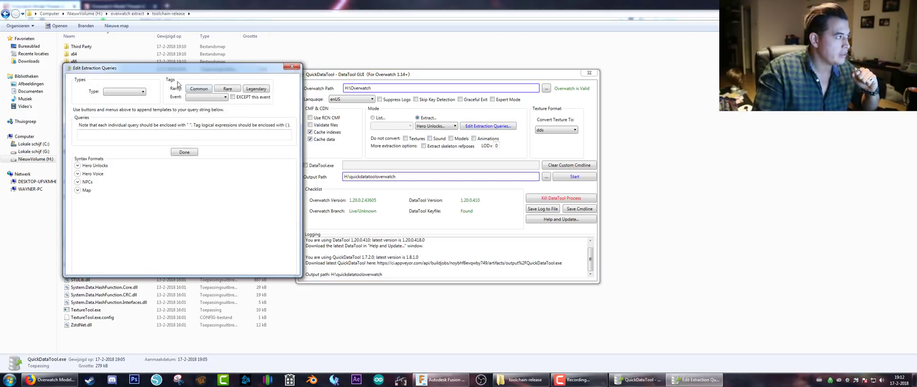
left_click_drag(171, 73, 215, 81)
left_click(165, 145)
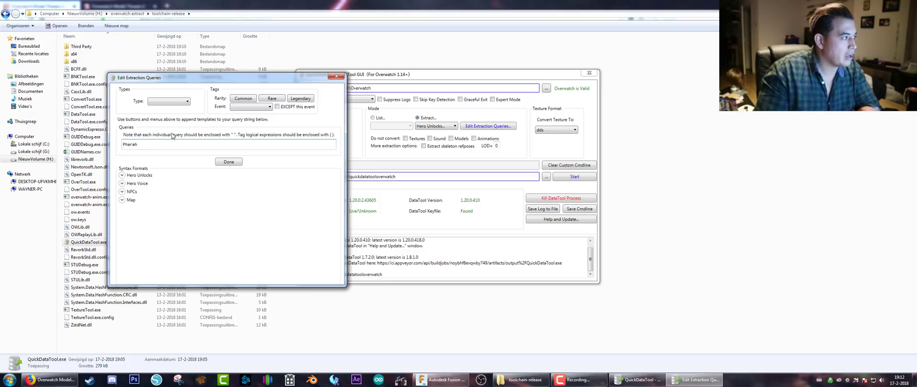
left_click(180, 102)
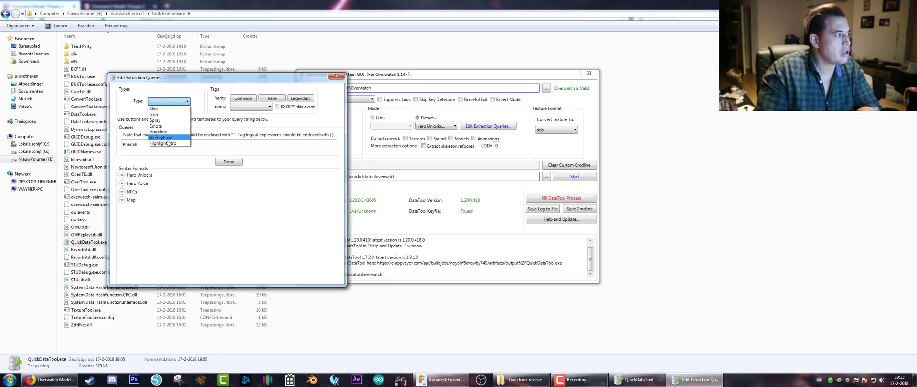
left_click(197, 88)
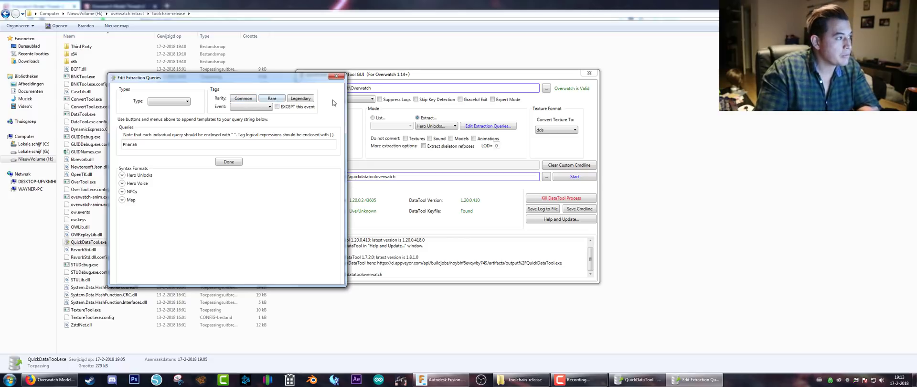
left_click(257, 108)
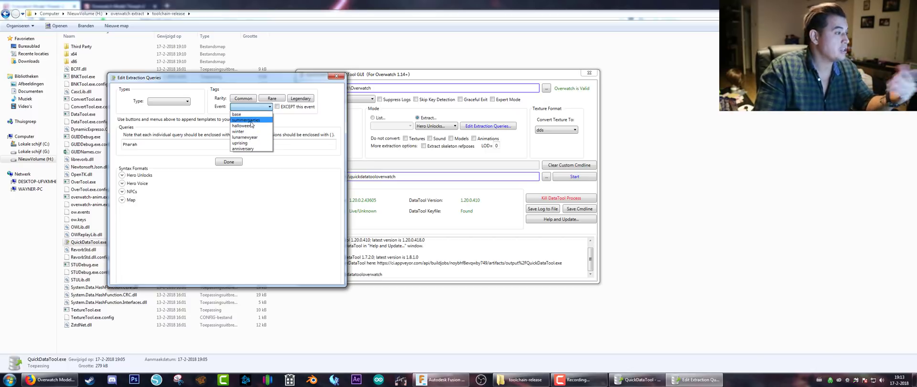
left_click(289, 121)
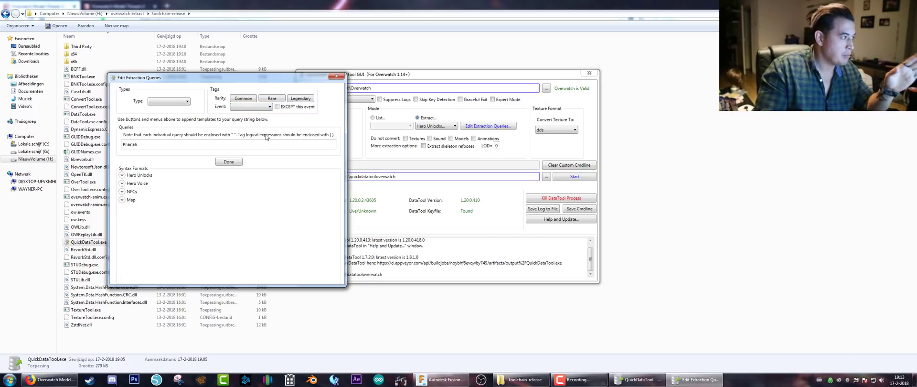
left_click(229, 162)
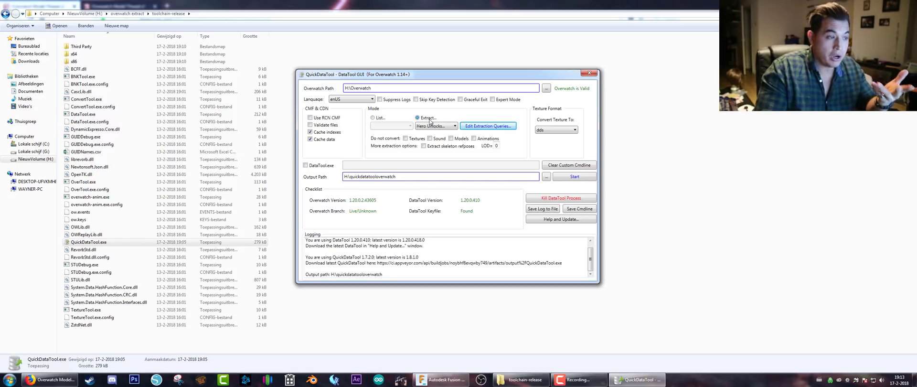
Start the Pharah unlock extraction, then kill the DataTool process once skins begin saving
left_click(566, 179)
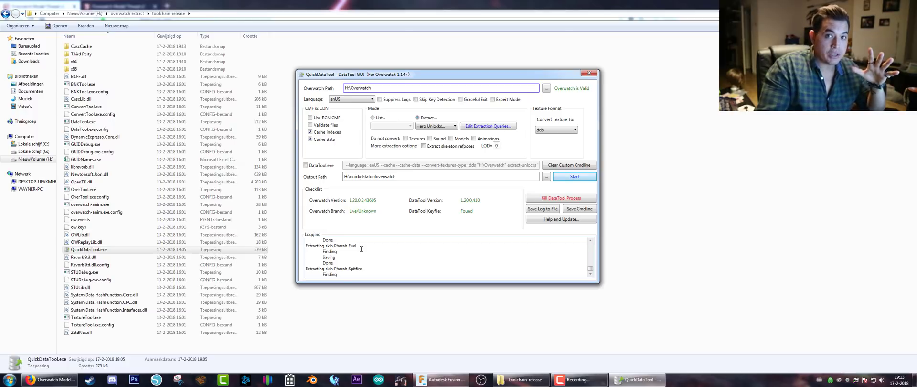
left_click(568, 200)
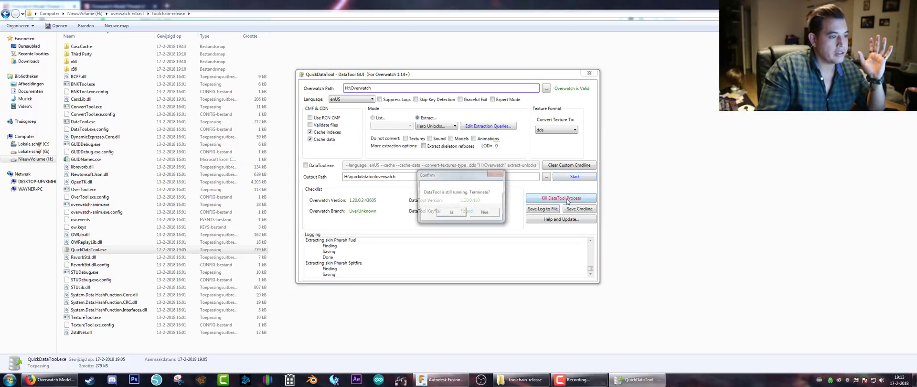
left_click(451, 213)
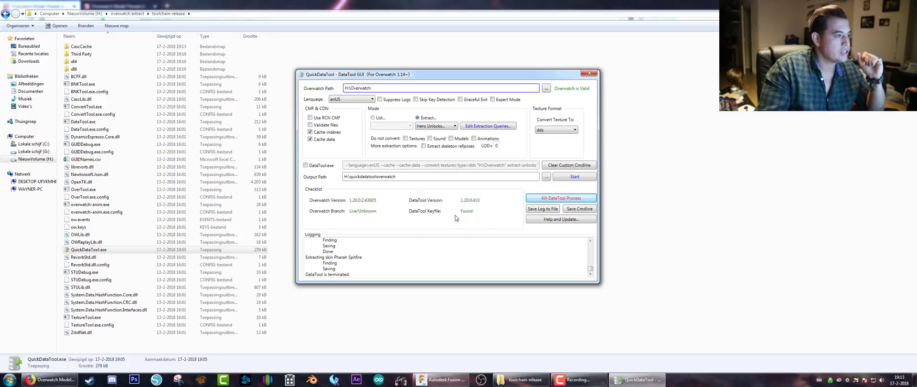
Limit the Pharah query to Skin type and lunarnewyear event, then extract the Qinglong skin
left_click(499, 126)
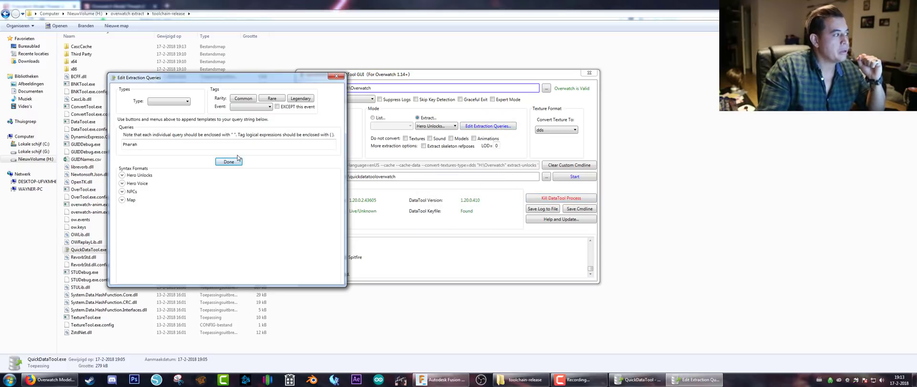
left_click(158, 143)
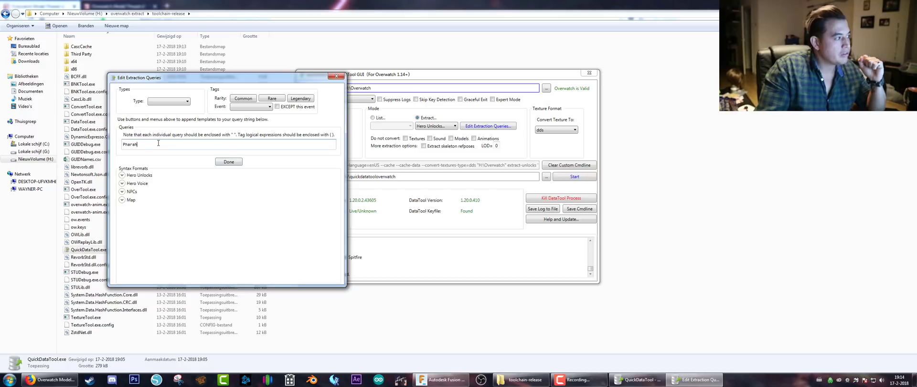
left_click(174, 101)
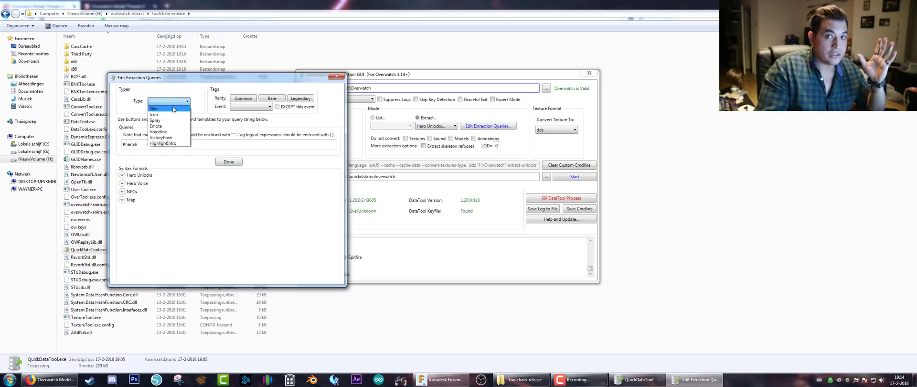
left_click(174, 109)
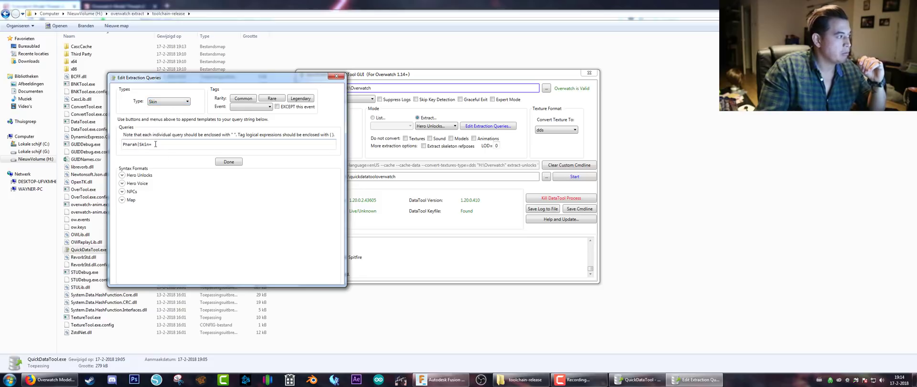
left_click(245, 108)
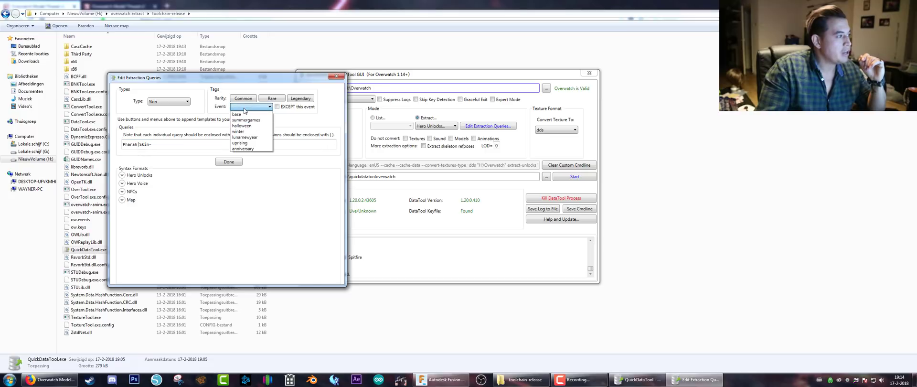
left_click(254, 138)
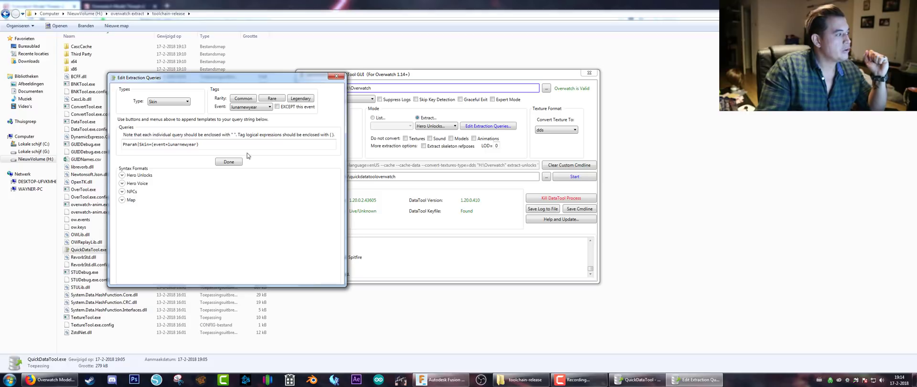
left_click(229, 162)
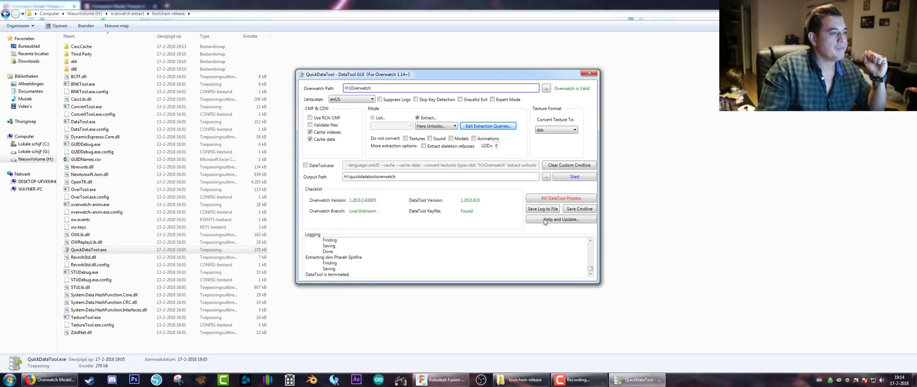
left_click(569, 178)
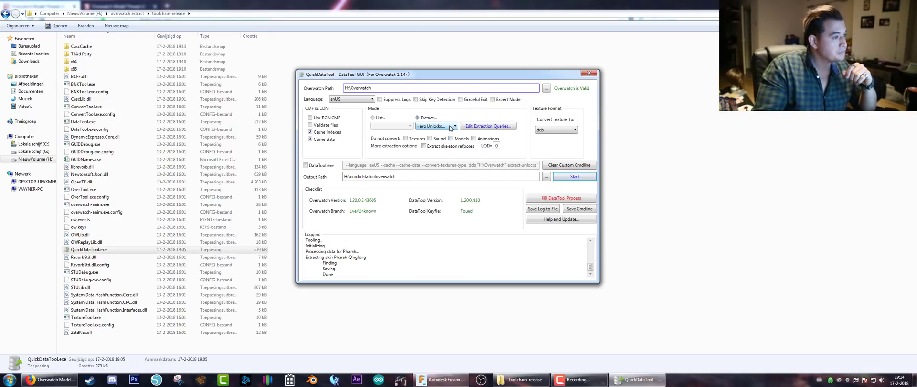
Choose Hero Voice mode, strip the Voiceline tag to leave just Pharah, and start extracting
left_click(451, 127)
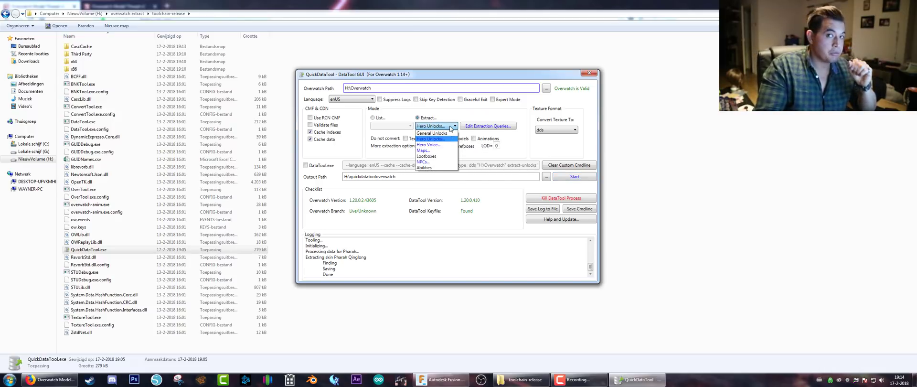
left_click(447, 144)
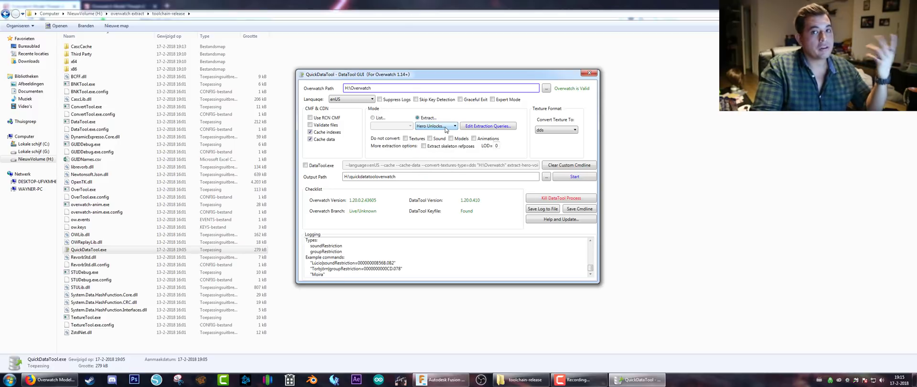
left_click(447, 127)
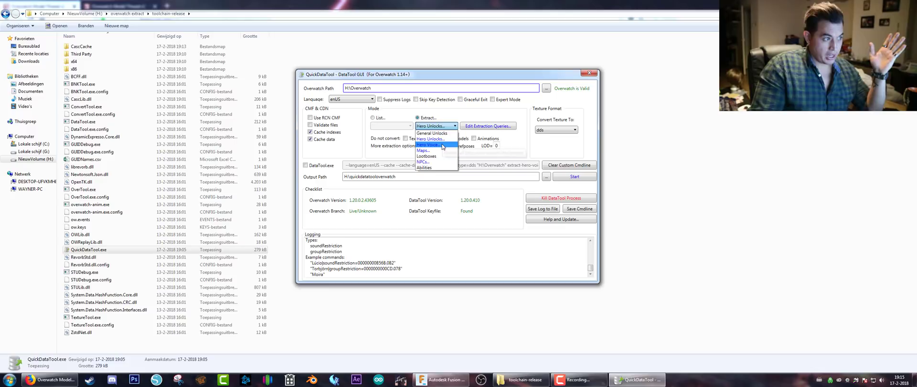
left_click(442, 145)
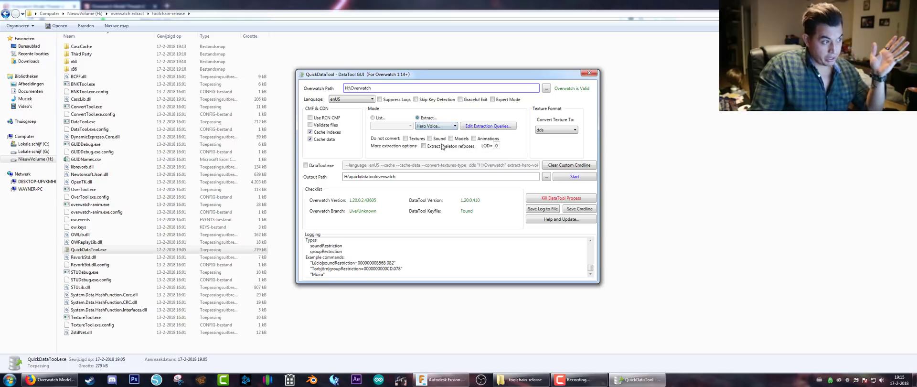
left_click(470, 127)
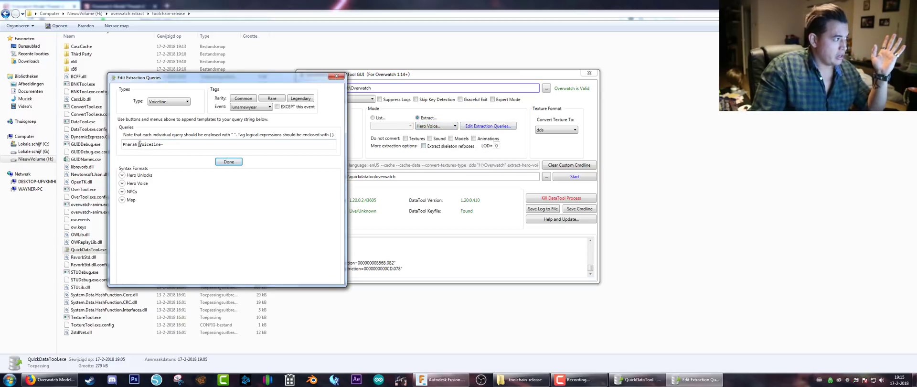
left_click_drag(137, 144, 167, 144)
key("BackSpace")
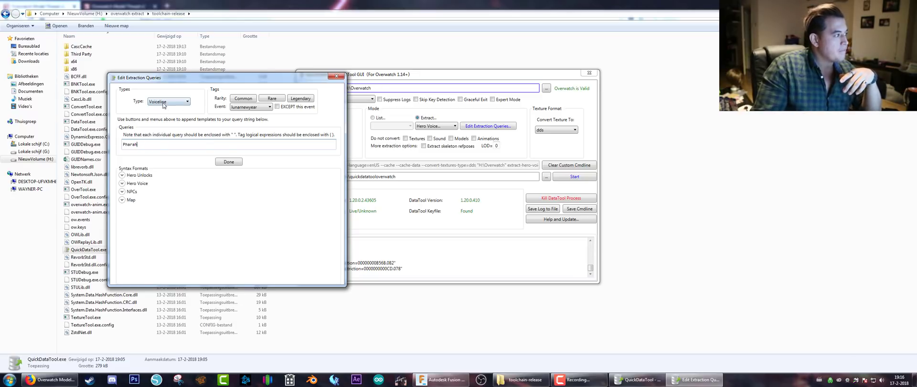
left_click(228, 162)
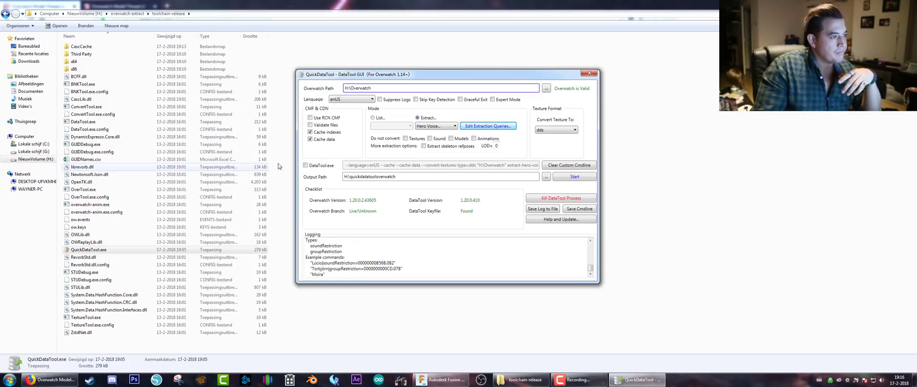
left_click(574, 177)
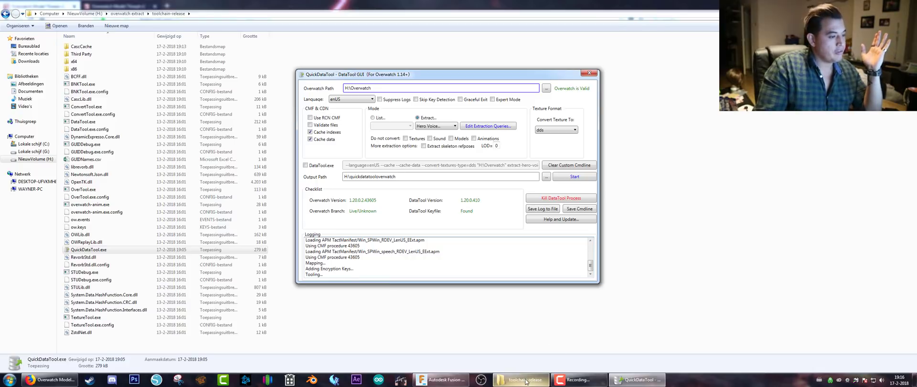
Bring Explorer forward on the quickdatatooloverwatch output folder and peek into Heroes
double_click(373, 177)
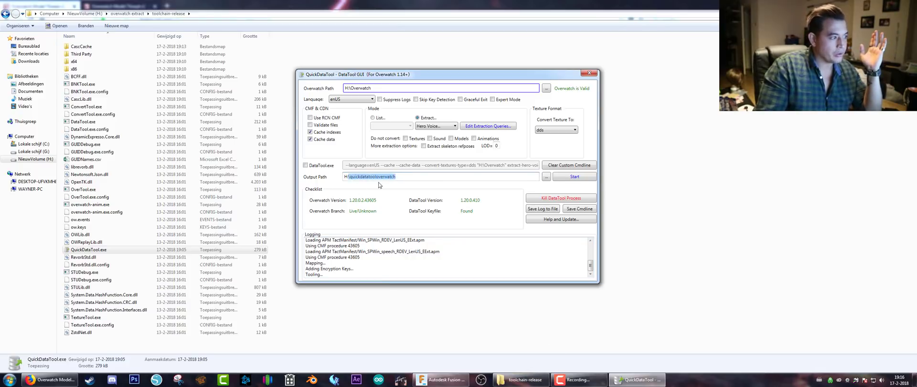
left_click(511, 378)
left_click(23, 13)
left_click(90, 50)
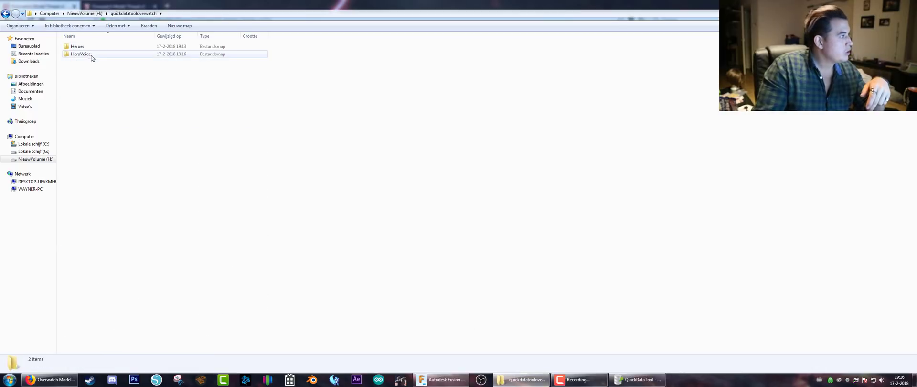
double_click(89, 47)
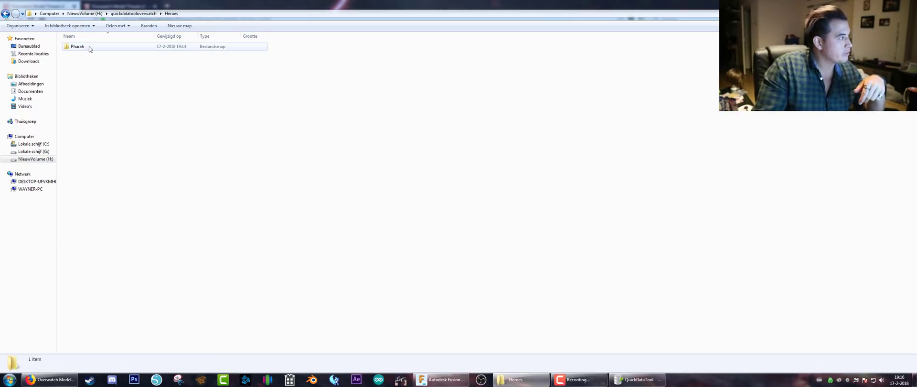
left_click(89, 47)
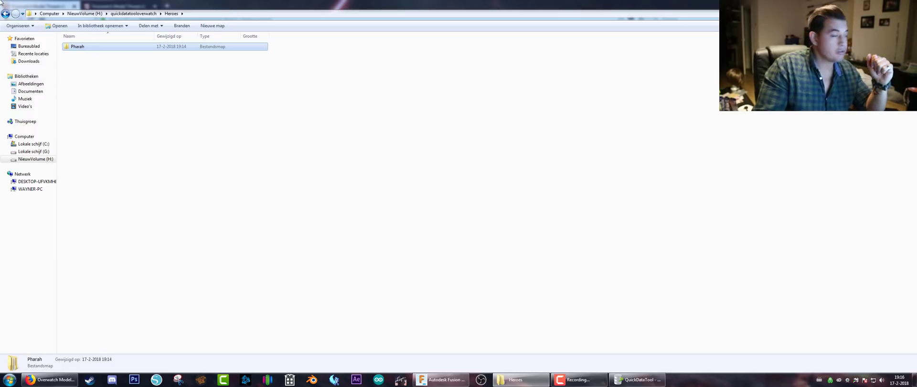
left_click(6, 14)
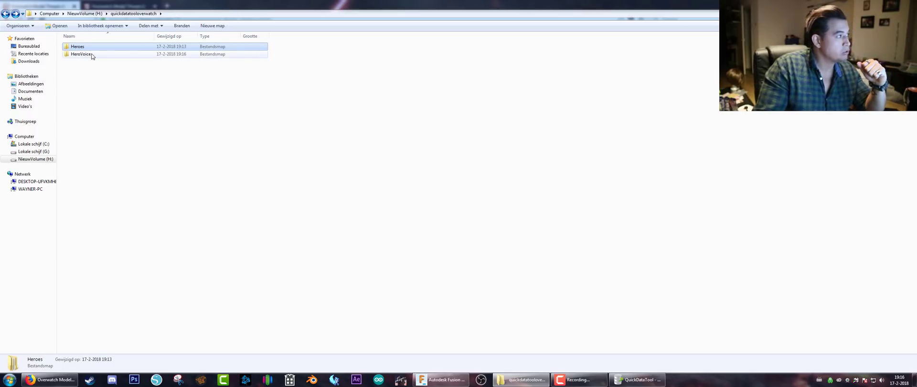
Open HeroVoice > Pharah > 000000000004.05F and scroll through its voice folders
double_click(92, 55)
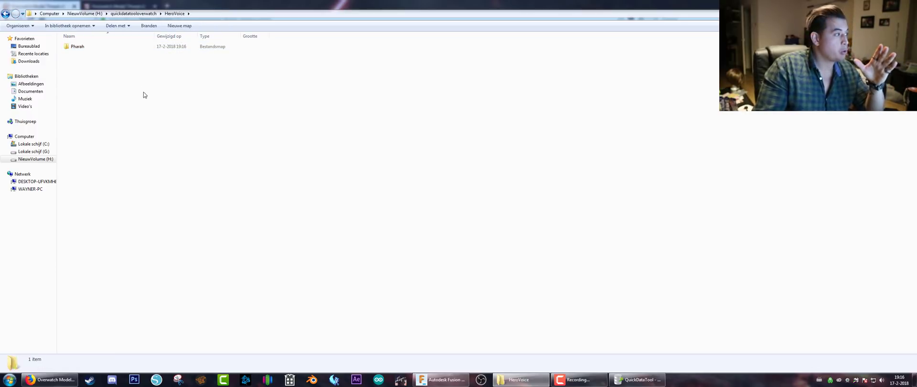
double_click(79, 47)
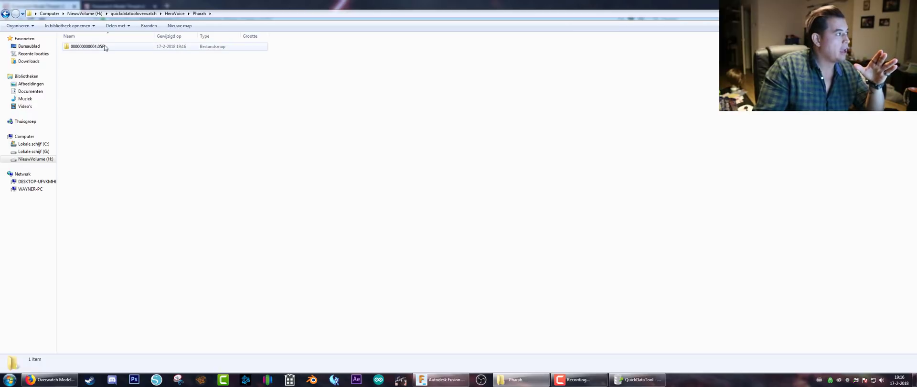
double_click(99, 47)
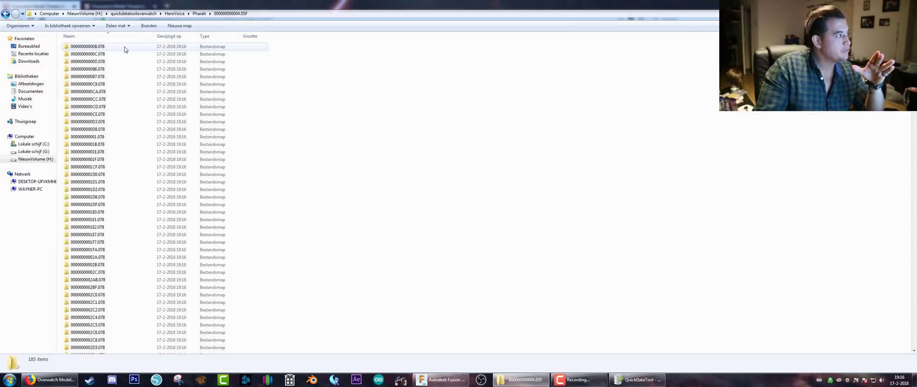
scroll(117, 186, "down", 10)
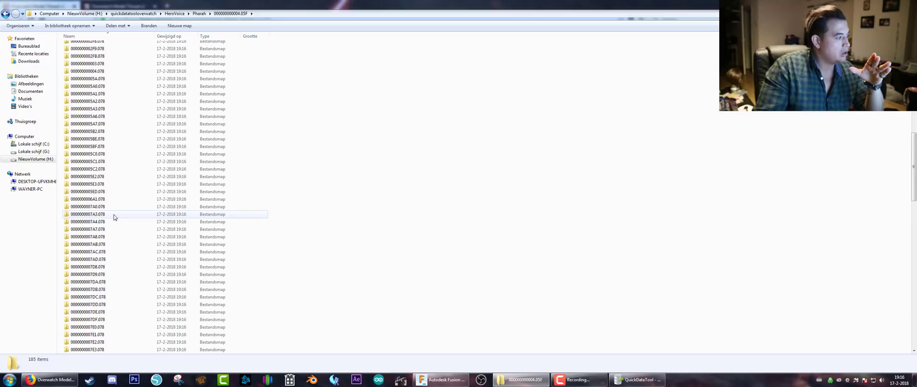
scroll(114, 215, "down", 20)
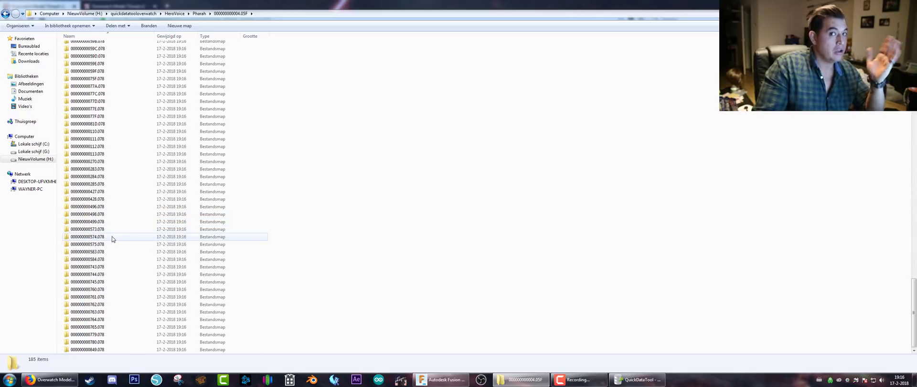
scroll(113, 236, "up", 15)
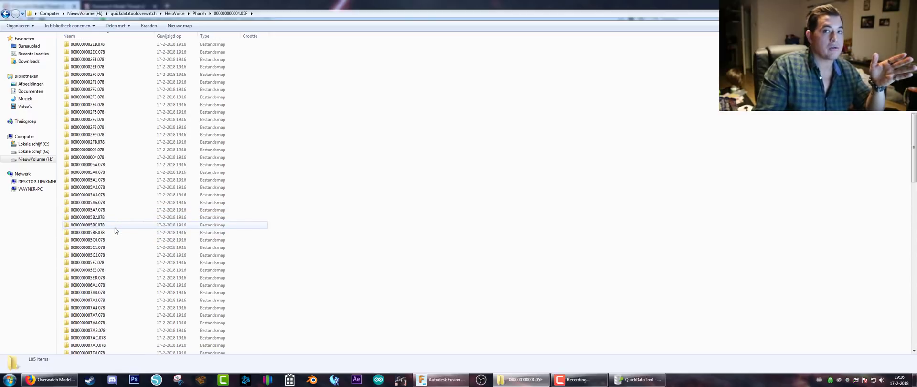
scroll(115, 231, "up", 15)
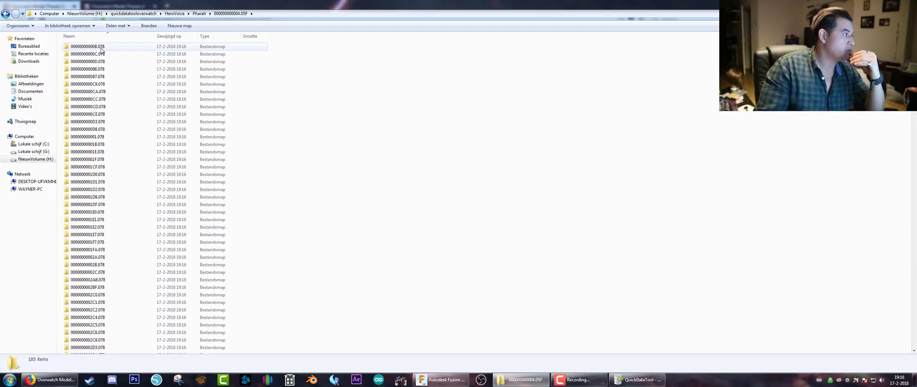
double_click(104, 77)
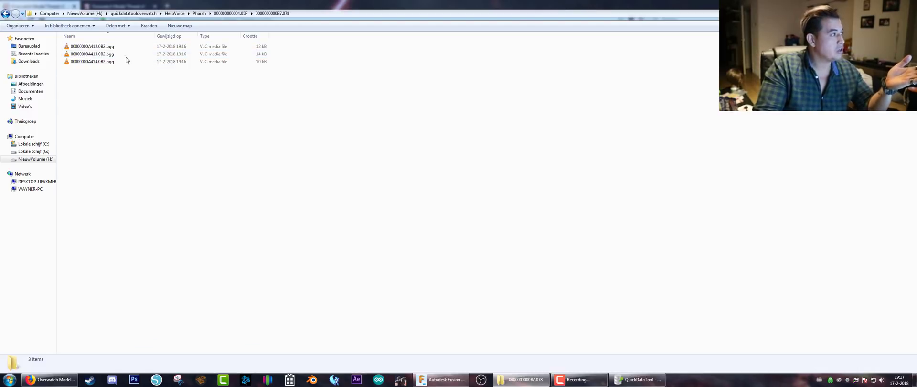
double_click(114, 48)
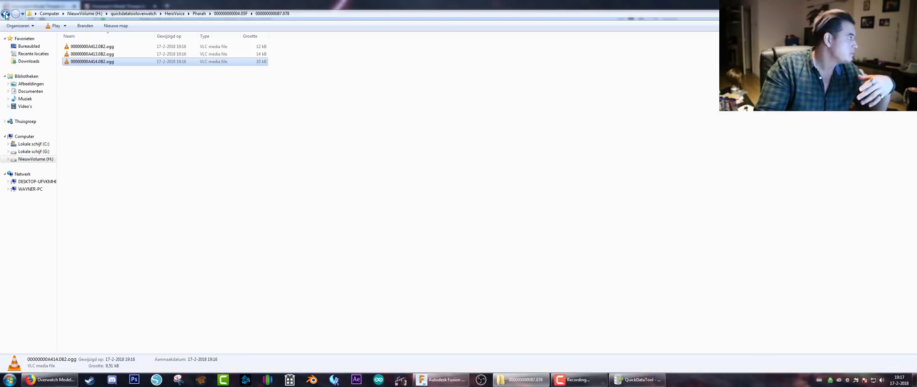
left_click(5, 15)
double_click(97, 61)
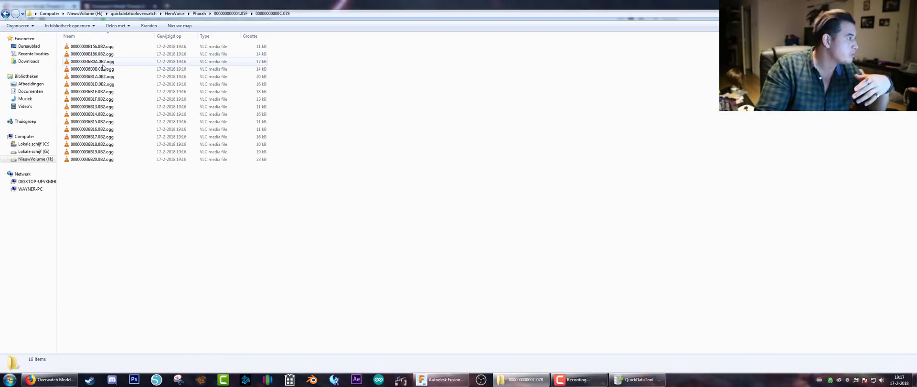
double_click(105, 76)
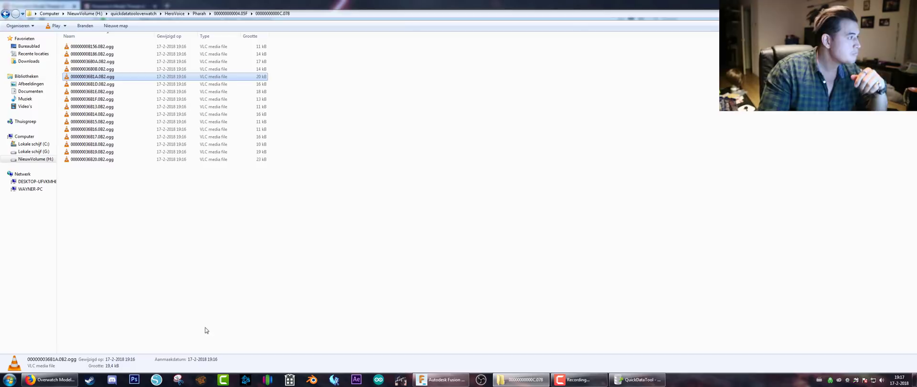
left_click(150, 274)
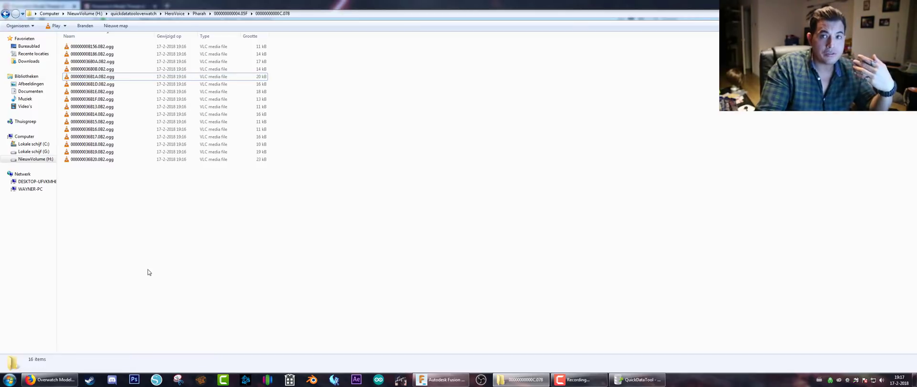
left_click(5, 14)
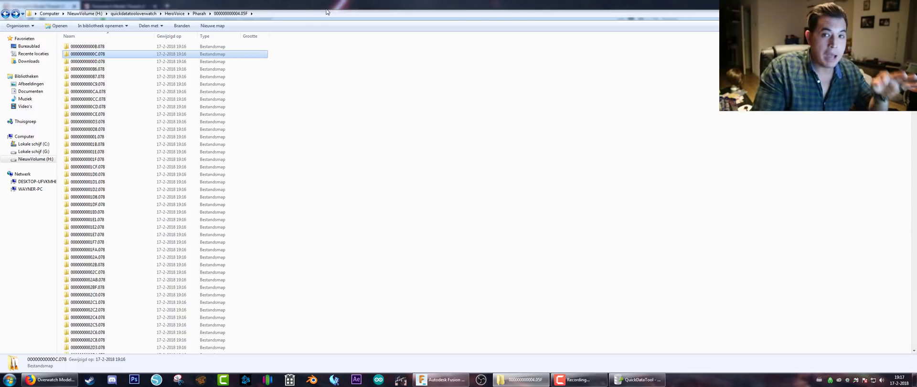
Navigate back out of the HeroVoice folders to the Heroes folder
left_click(5, 13)
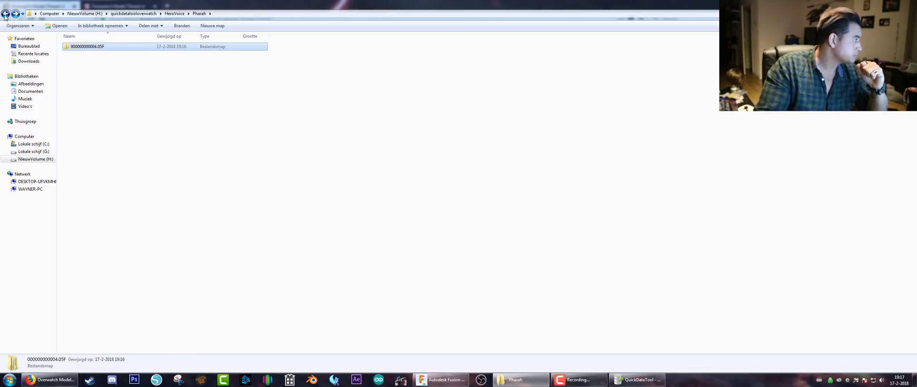
left_click(6, 14)
key("alt+Right")
key("alt+Right")
key("alt+Right")
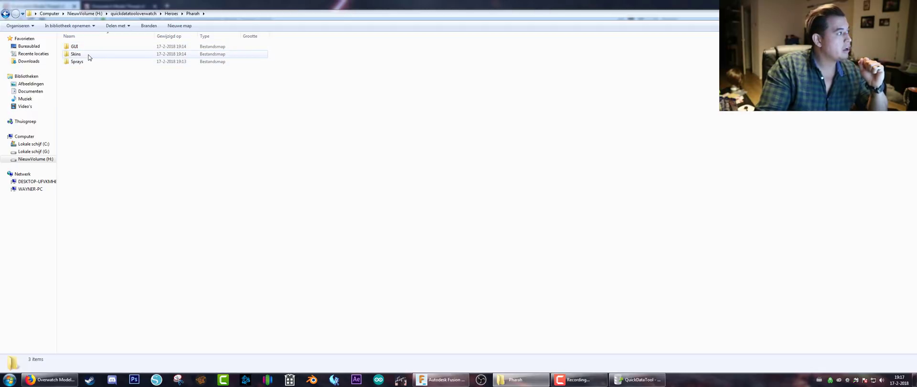
double_click(88, 57)
left_click(5, 14)
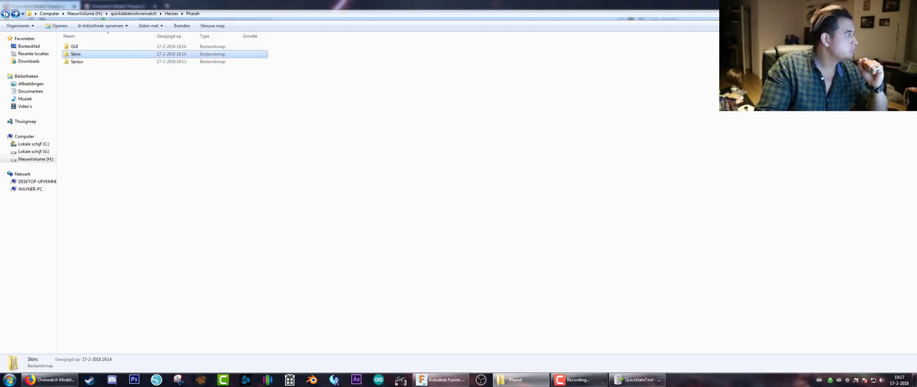
left_click(5, 14)
Open Pharah > Skins > Lunar New Year > Legendary > Qinglong > Models > 000000005BF6.00C and select 000000005BF6.owmdl
double_click(79, 46)
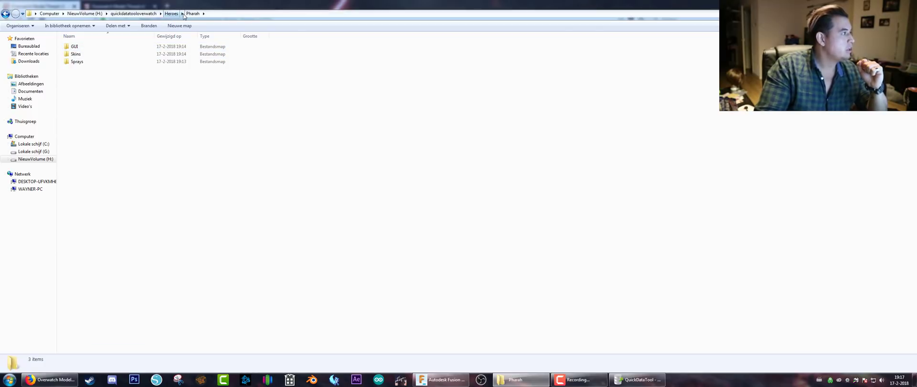
double_click(77, 55)
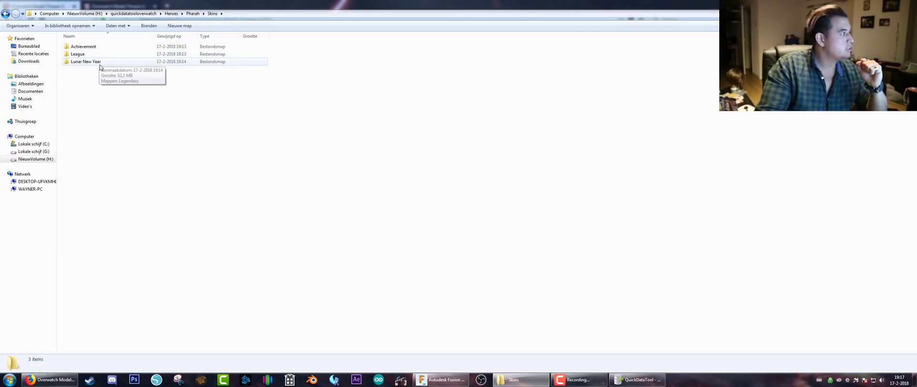
double_click(96, 61)
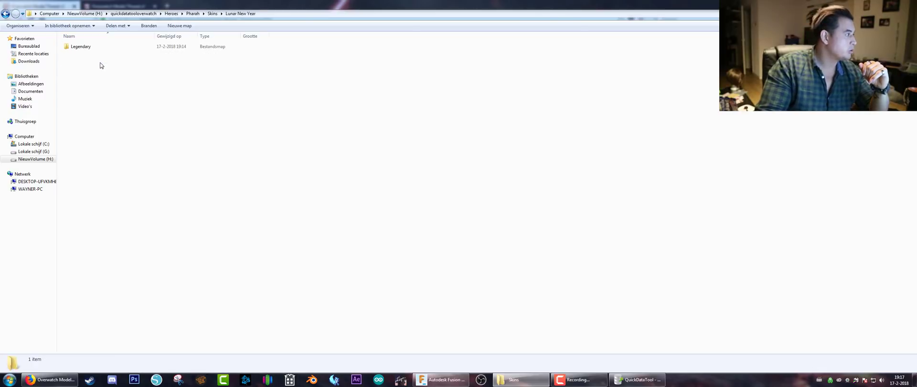
double_click(100, 47)
double_click(102, 47)
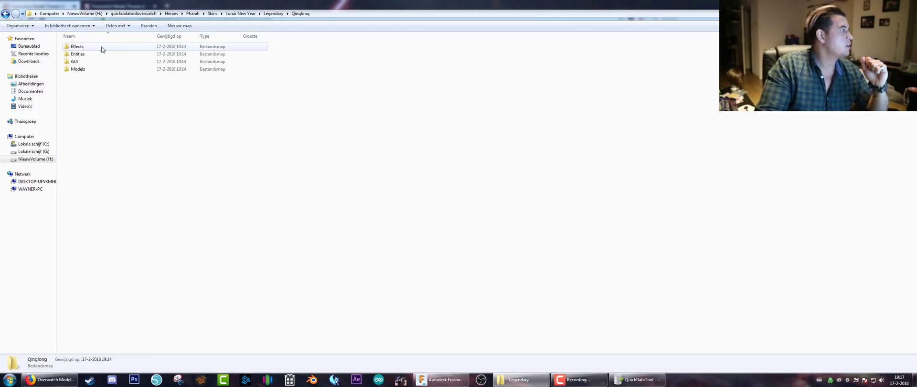
double_click(86, 71)
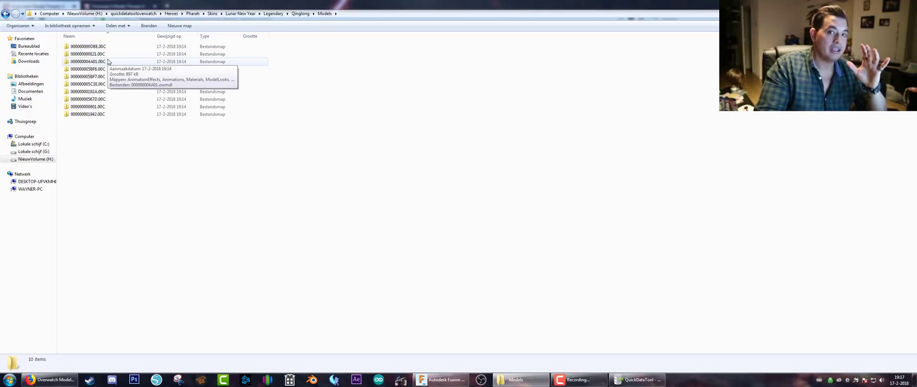
double_click(89, 68)
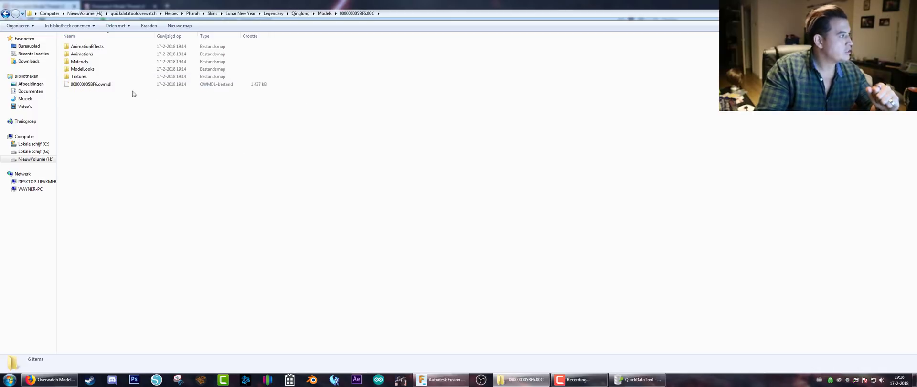
left_click(104, 85)
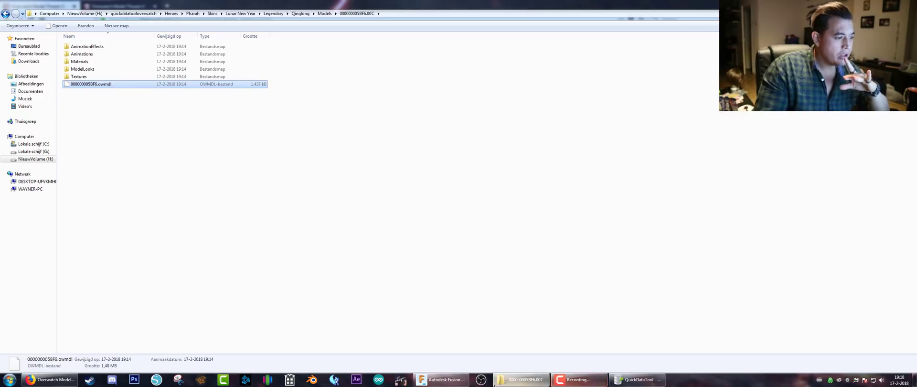
Show the thread's page-1 Stable Releases with the io_scene_owm importer, then launch Blender 2.79
left_click(50, 380)
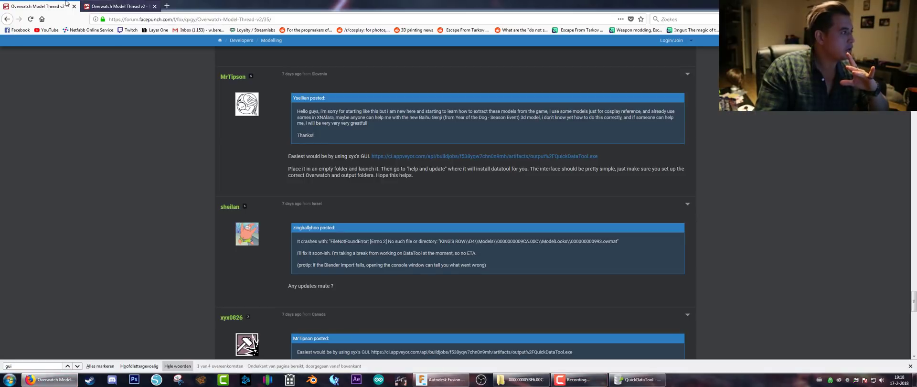
left_click(117, 6)
scroll(376, 282, "down", 3)
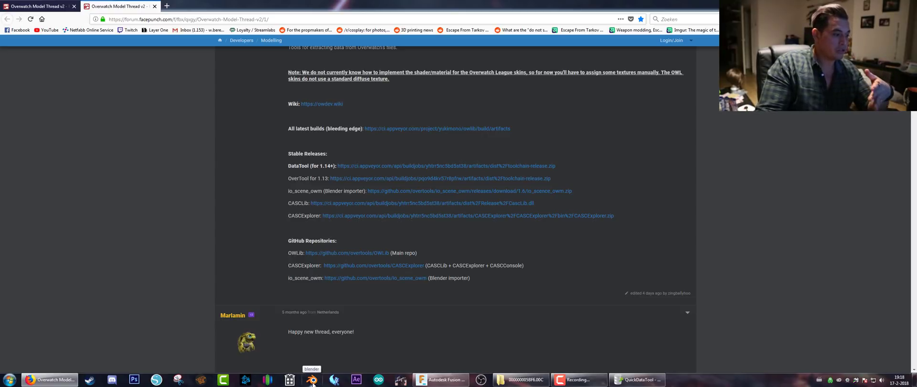
left_click(312, 380)
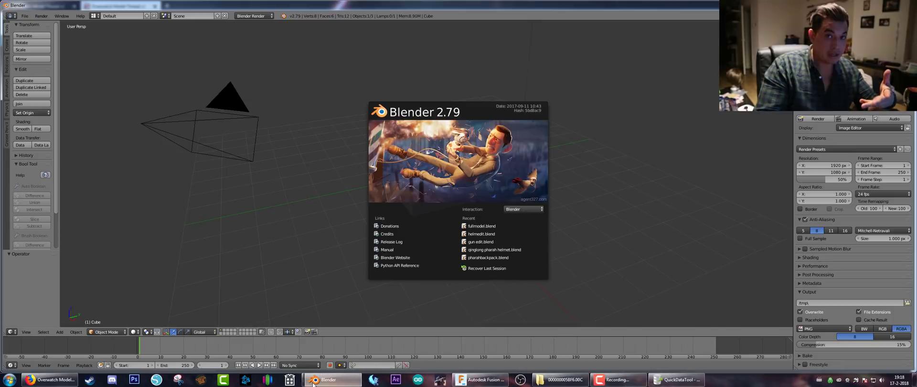
Dismiss the splash screen and open User Preferences on the Add-ons section
left_click(333, 201)
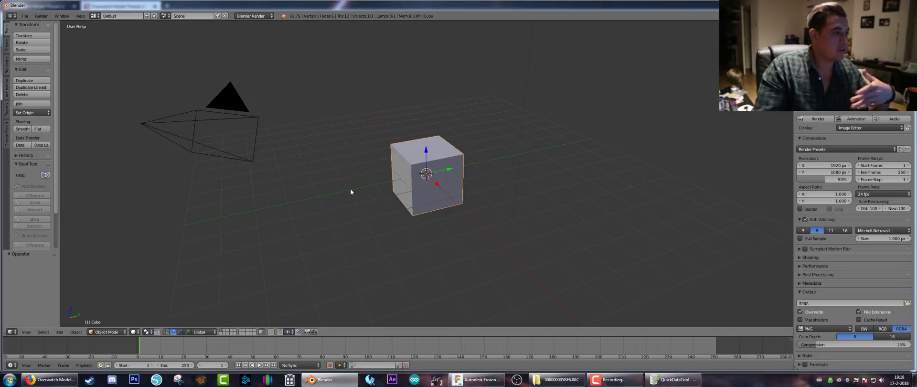
left_click(26, 17)
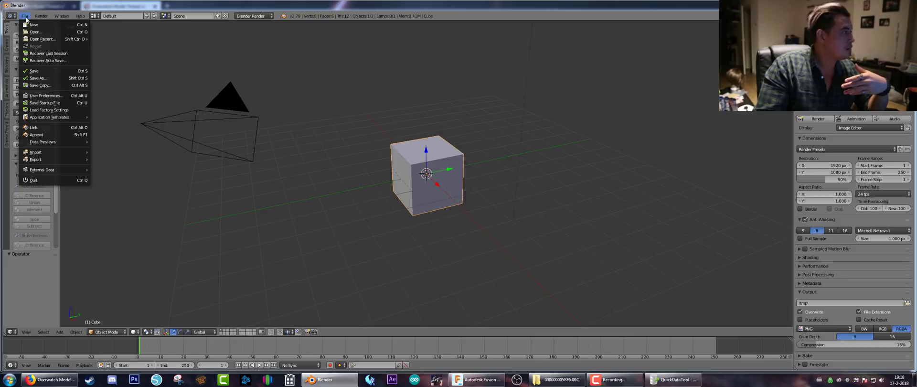
left_click(47, 96)
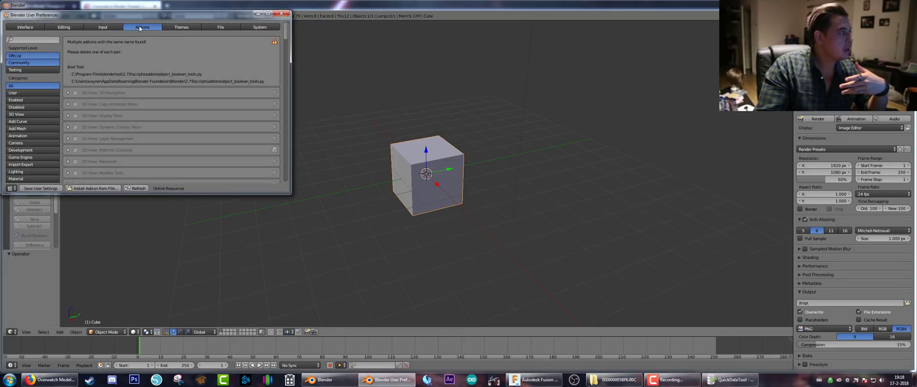
Install the OWM importer add-on from its zip file on the H: drive
left_click(86, 189)
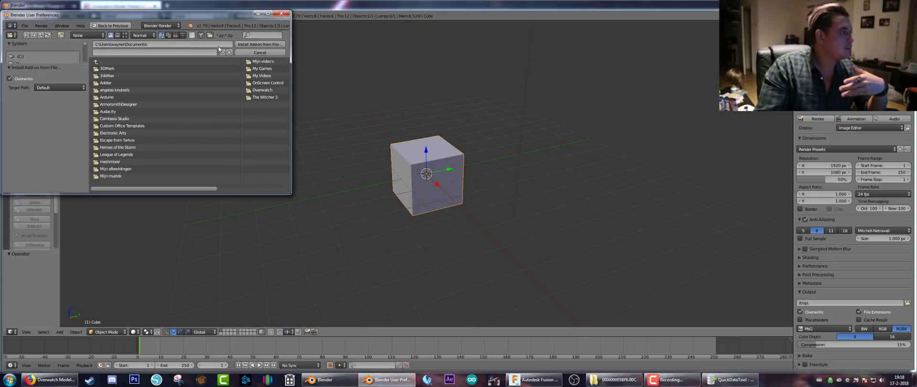
left_click(32, 86)
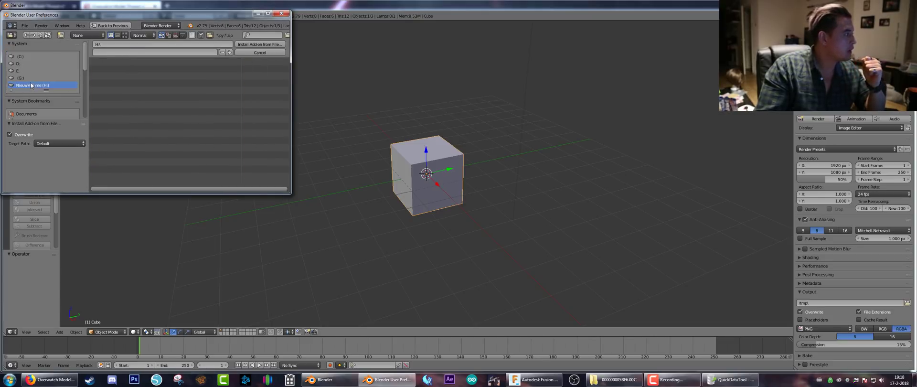
left_click_drag(134, 187, 256, 179)
left_click(172, 112)
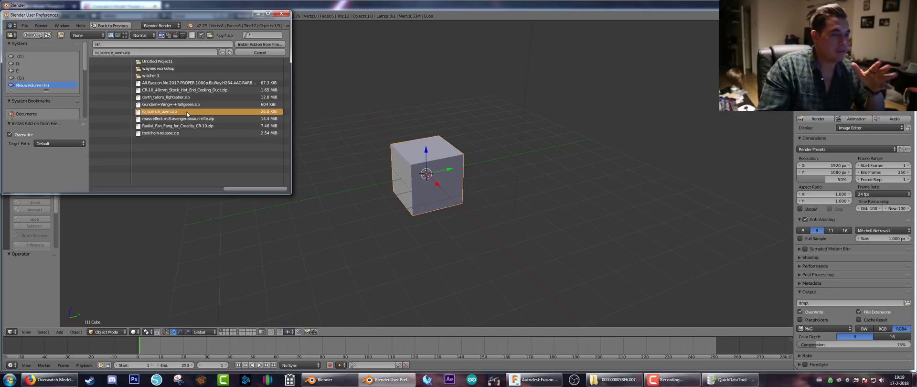
left_click(260, 45)
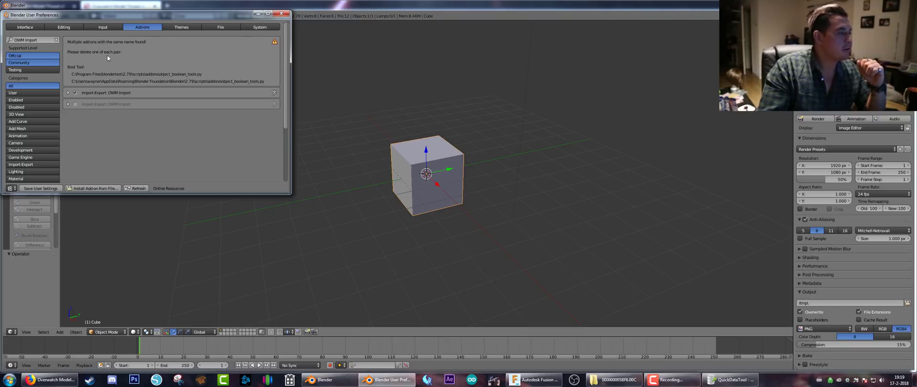
Enable the Import-Export: OWM Import add-on and close the preferences
left_click(37, 40)
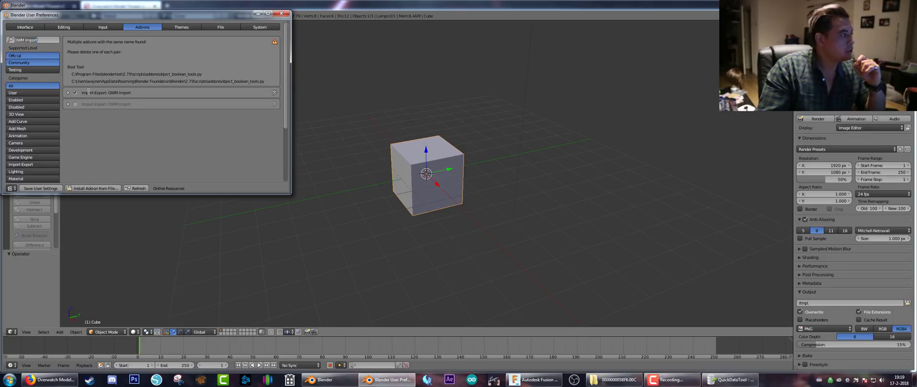
left_click(76, 93)
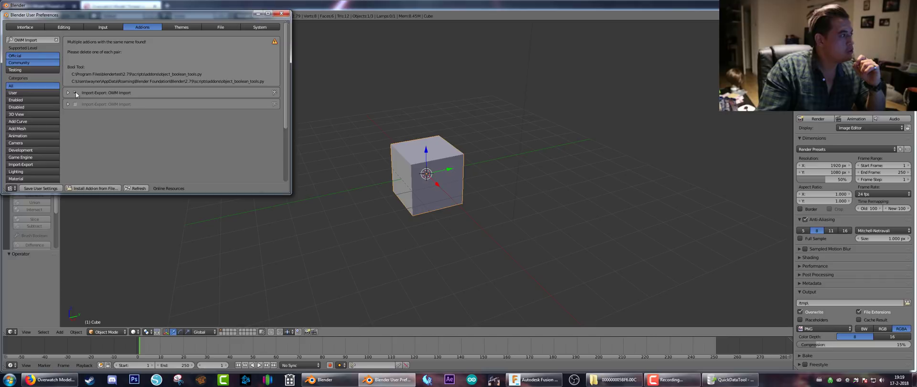
left_click(50, 189)
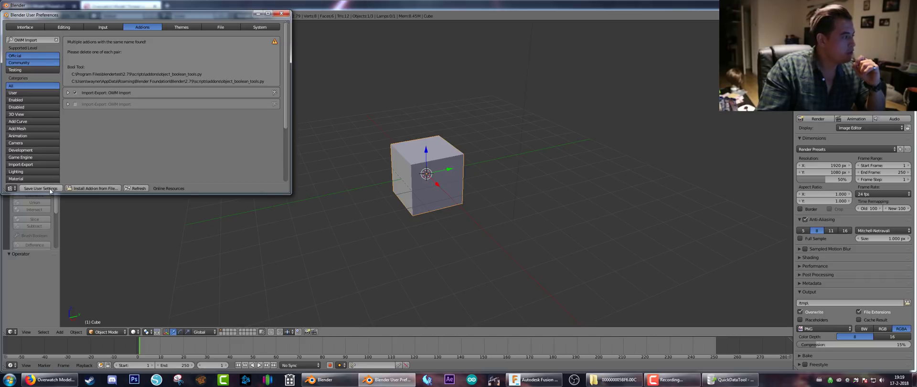
left_click(282, 13)
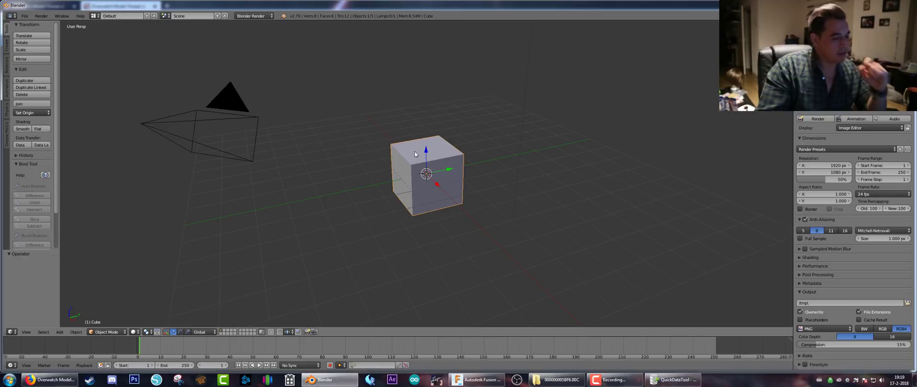
Delete the default cube and start an OWMDL model import
key("x")
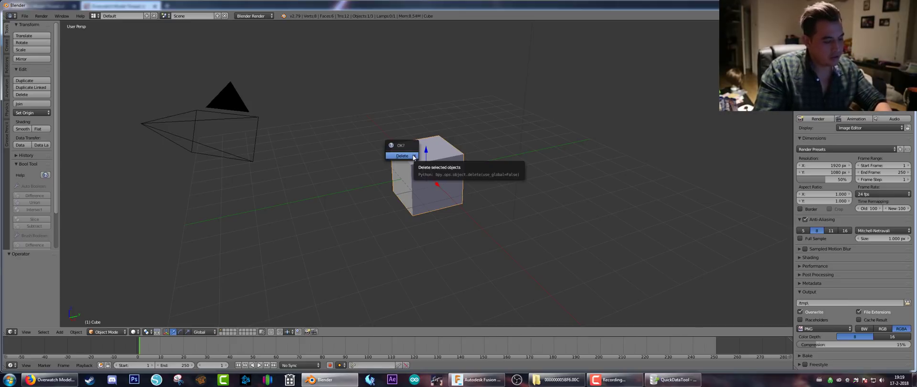
left_click(412, 155)
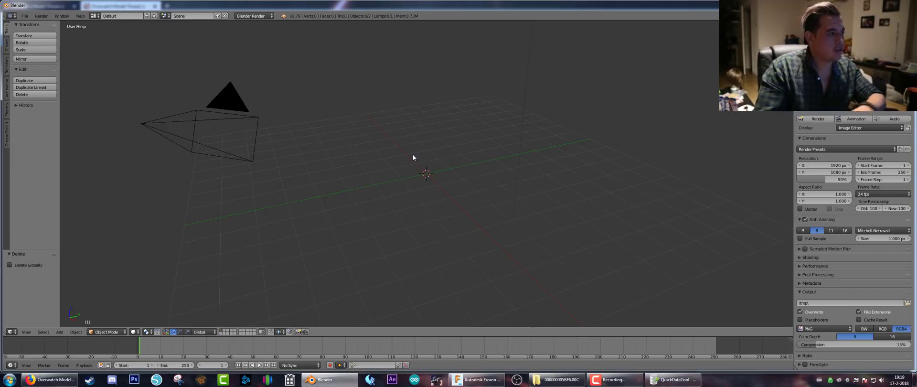
left_click(25, 16)
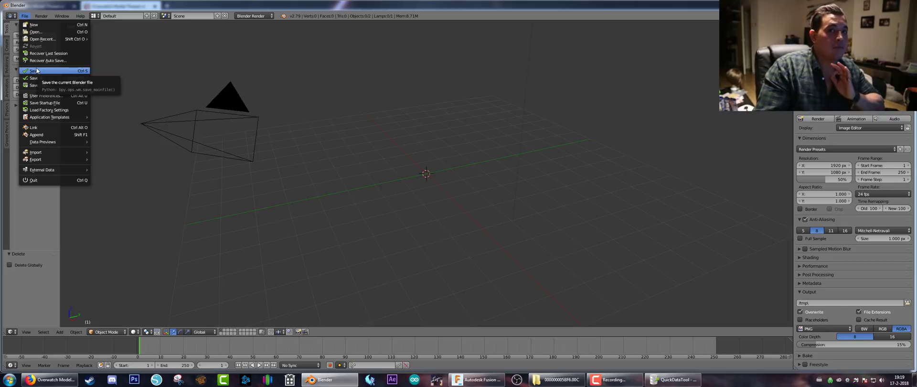
mouse_move(53, 151)
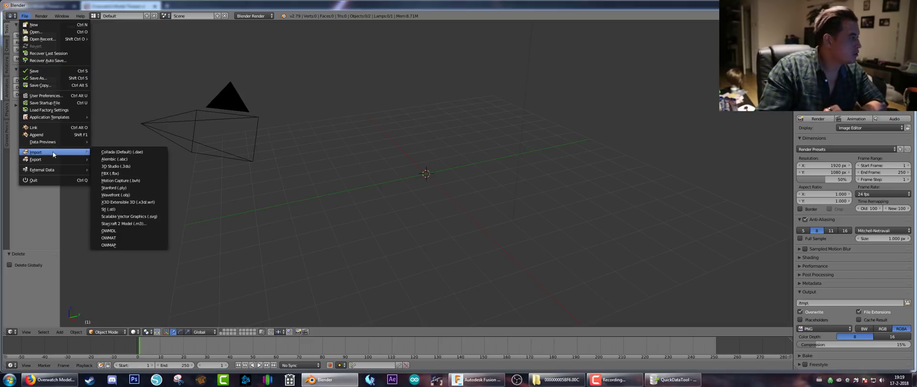
left_click(117, 232)
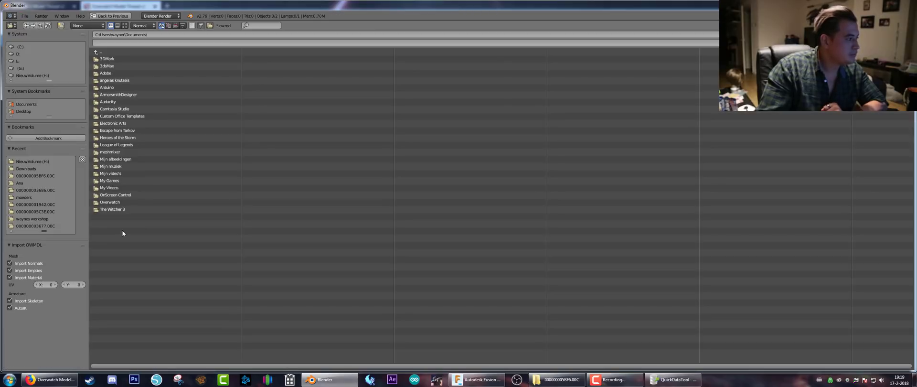
Import 000000005BF6.owmdl from H:\quickdatatooloverwatch\Heroes\Pharah\Skins\Lunar New Year\Legendary\Qinglong\Models\000000005BF6.00C
left_click(41, 161)
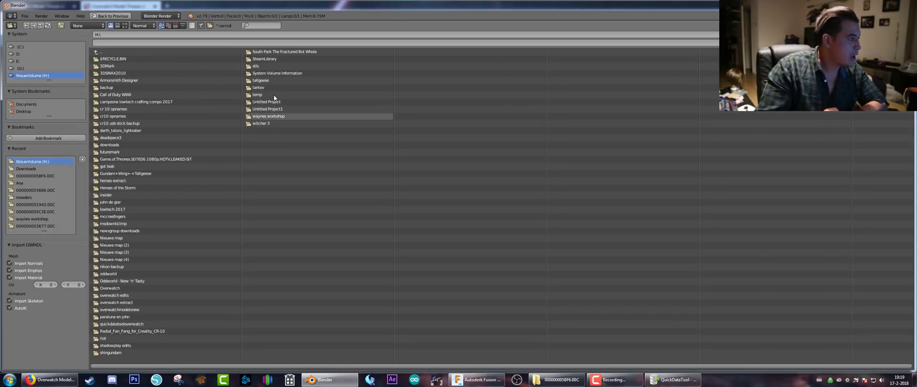
left_click(131, 324)
left_click(119, 59)
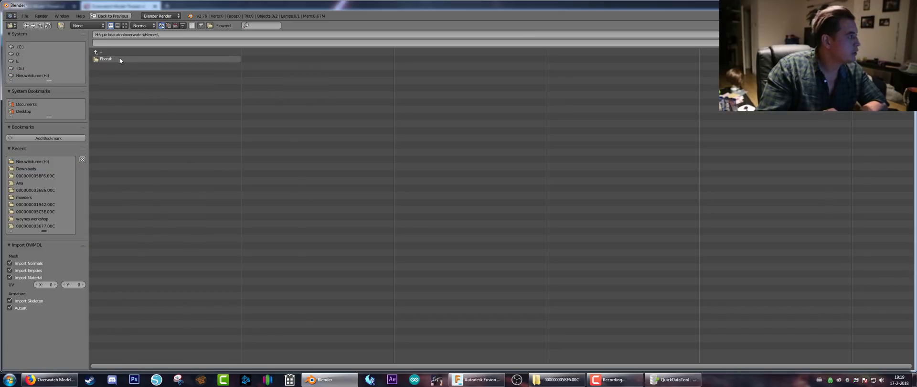
left_click(119, 59)
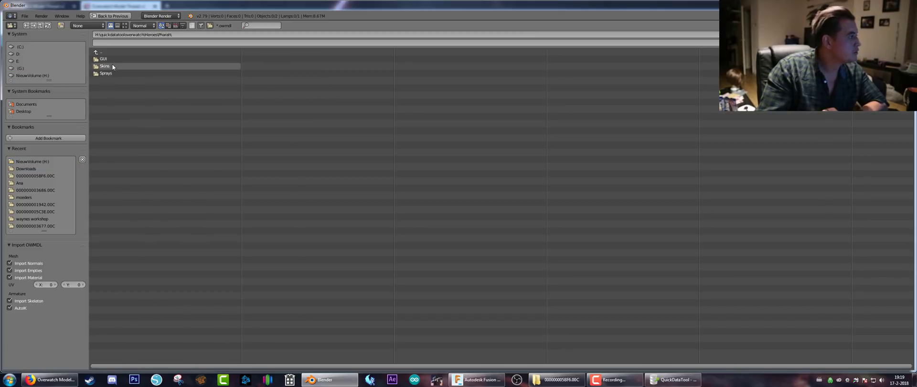
left_click(111, 65)
left_click(120, 75)
left_click(127, 59)
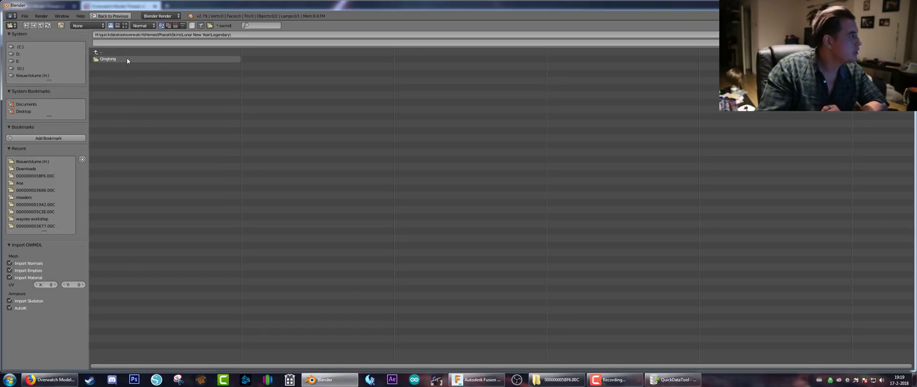
left_click(128, 58)
left_click(127, 80)
left_click(138, 80)
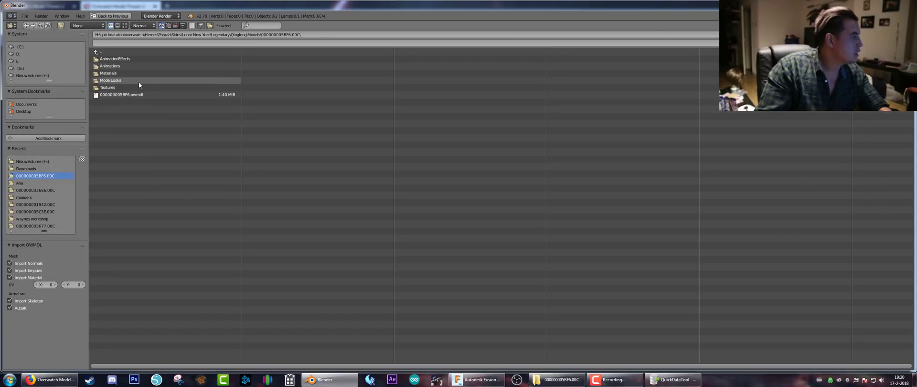
left_click(145, 94)
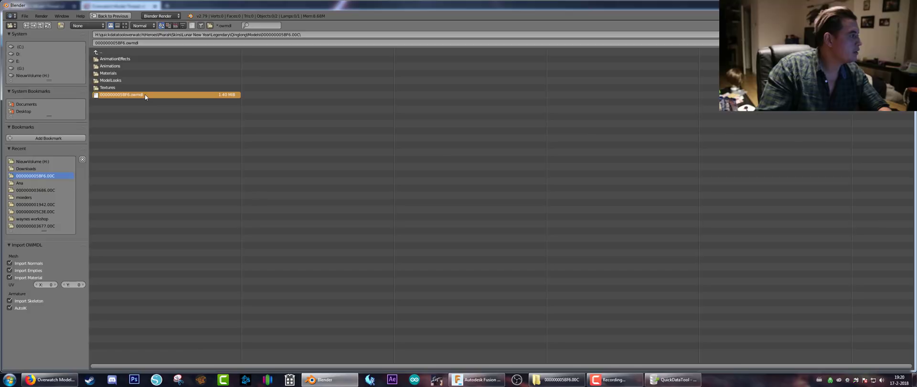
double_click(145, 95)
Select the imported skeleton alone and delete it, leaving the 11-object Qinglong mesh
scroll(381, 111, "up", 5)
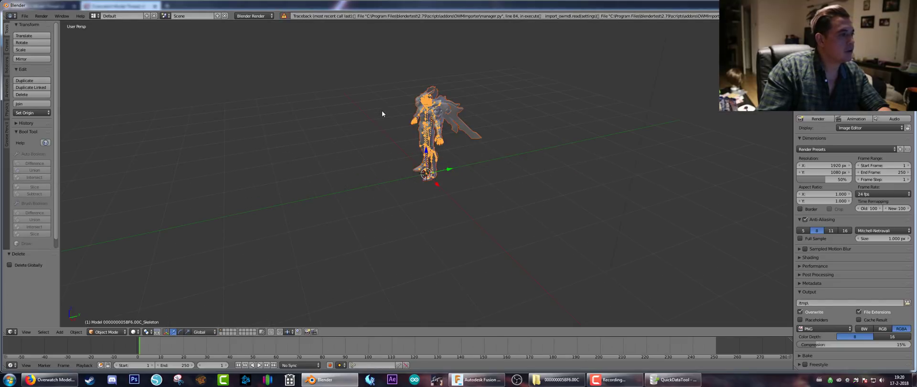
scroll(382, 110, "up", 5)
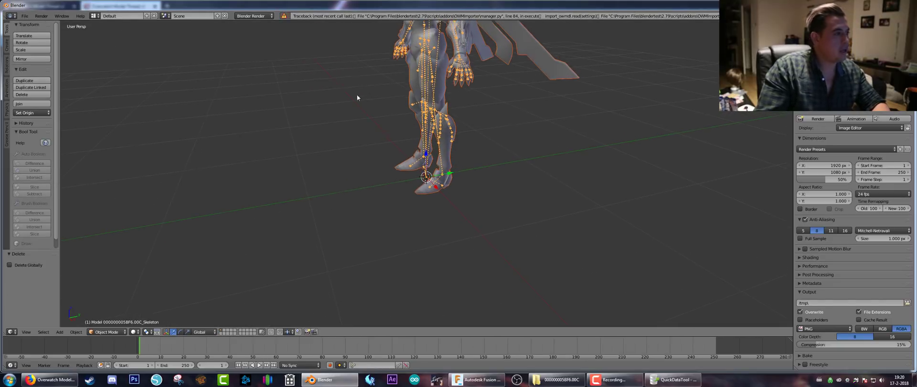
scroll(357, 134, "down", 6)
middle_click_drag(343, 154, 469, 276)
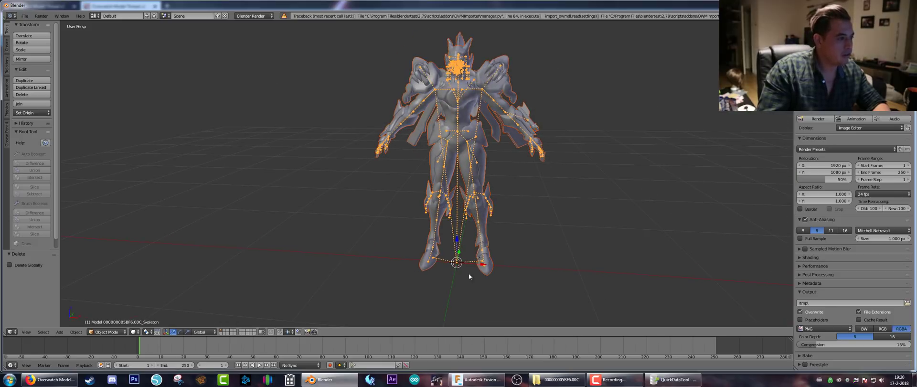
right_click(463, 228)
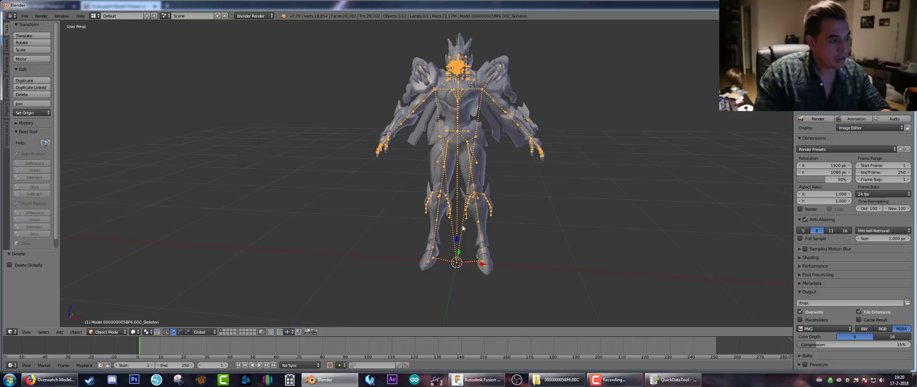
key("x")
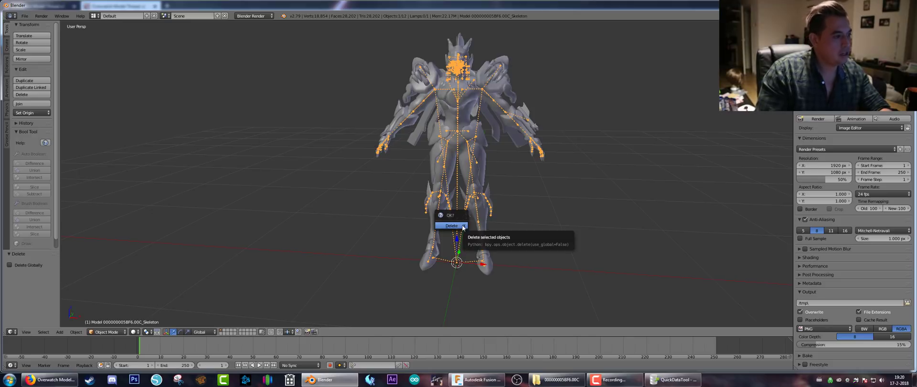
left_click(459, 225)
mouse_move(522, 195)
middle_mouse_down()
mouse_move(484, 198)
mouse_move(545, 193)
mouse_move(491, 191)
mouse_move(512, 204)
middle_mouse_up()
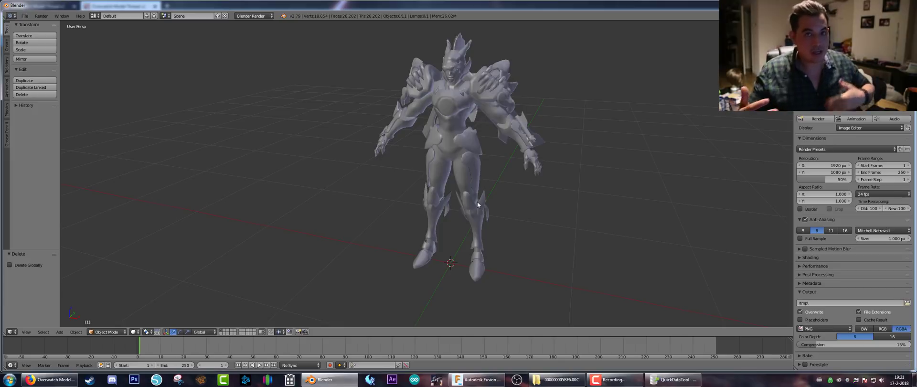
Find the helmet piece Submesh_7 and move it beside the body
right_click(454, 63)
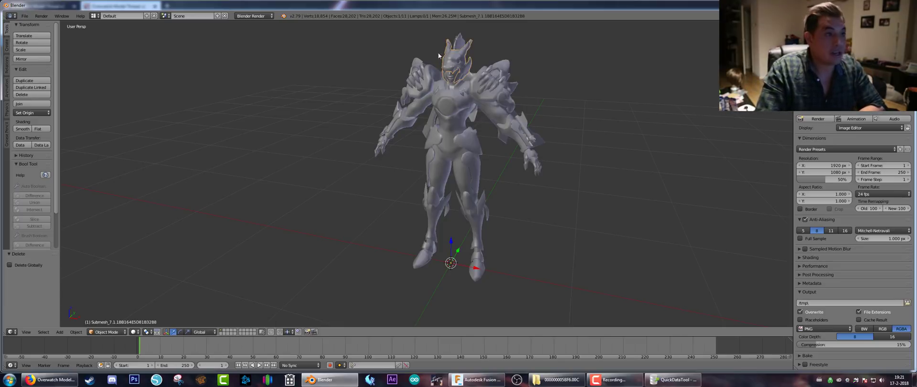
left_click(453, 59)
right_click(453, 59)
key("g")
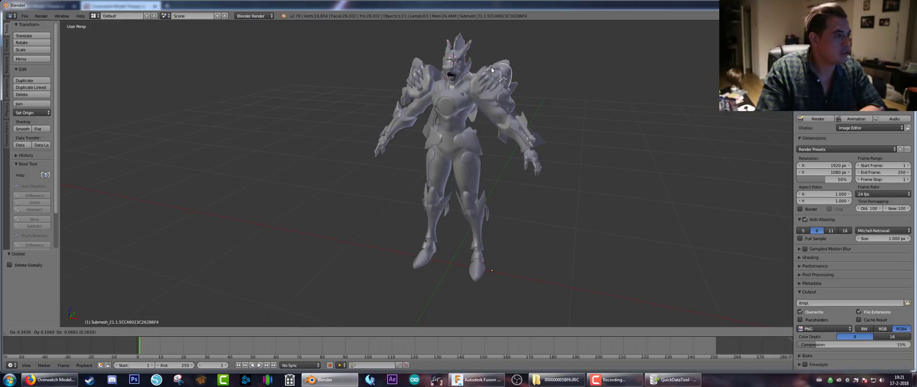
right_click(455, 71)
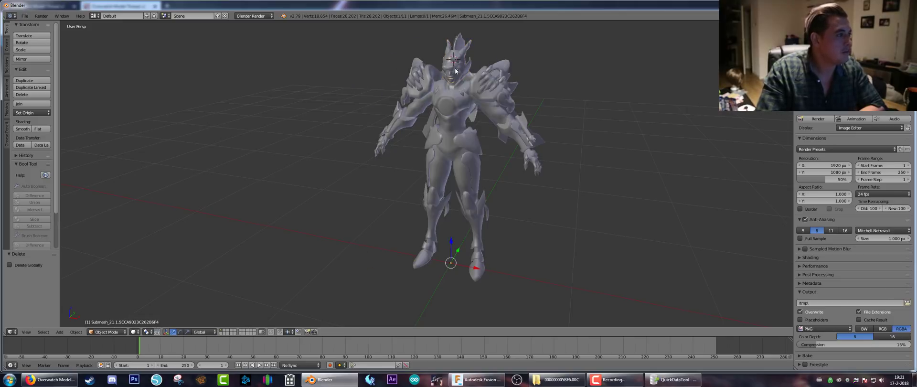
right_click(469, 71)
right_click(468, 72)
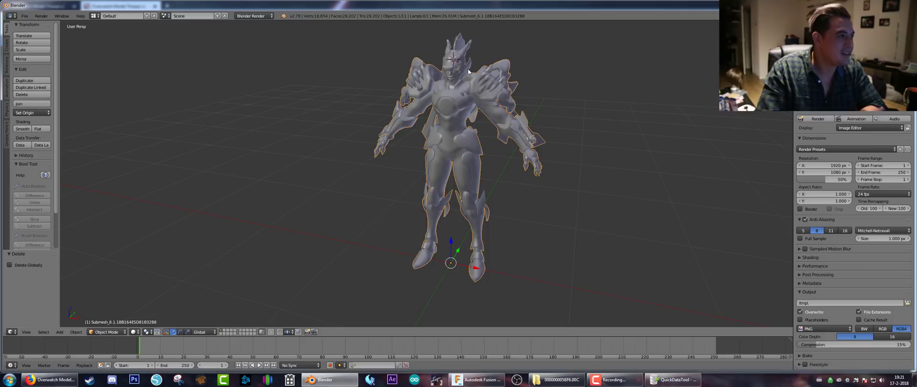
right_click(469, 72)
key("g")
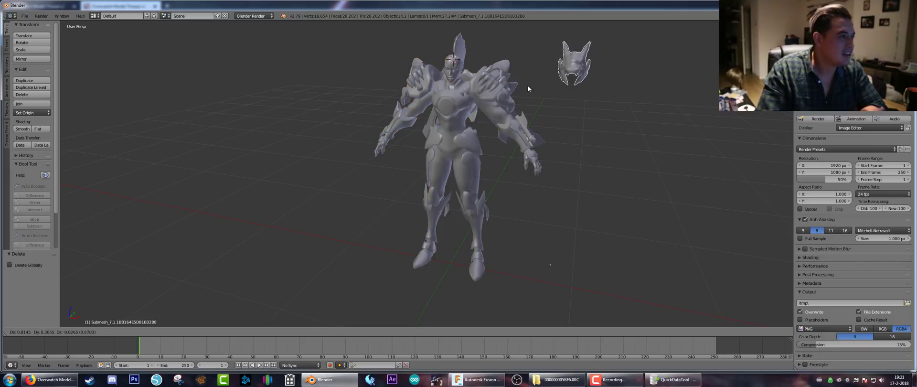
left_click(509, 95)
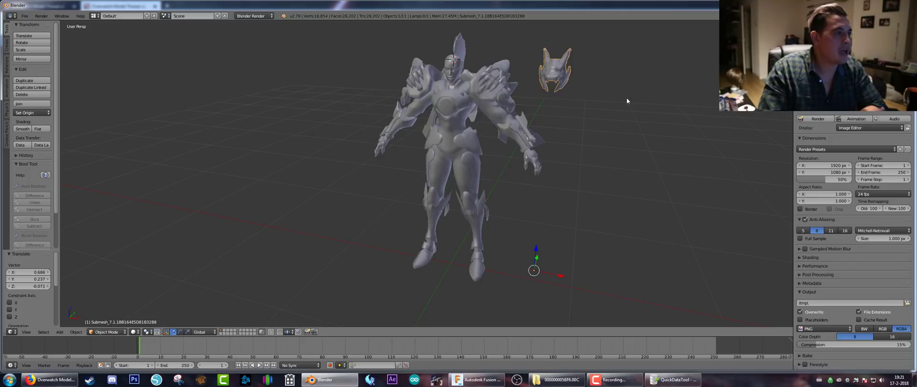
Leave the body Submesh_6 in place and select the floating dragon helmet
right_click(474, 169)
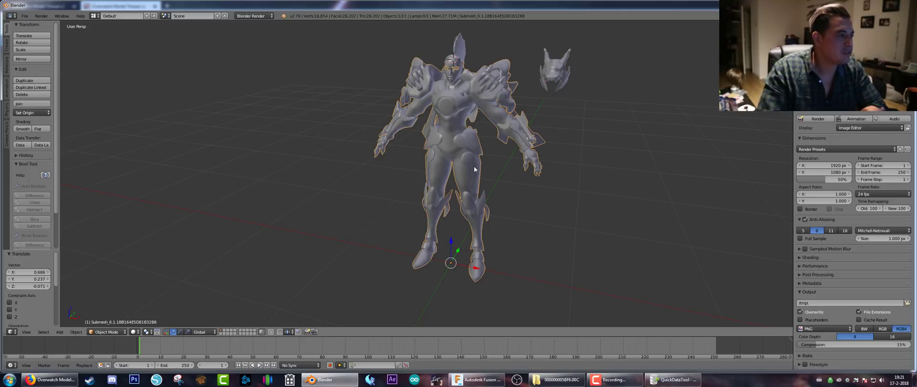
key("g")
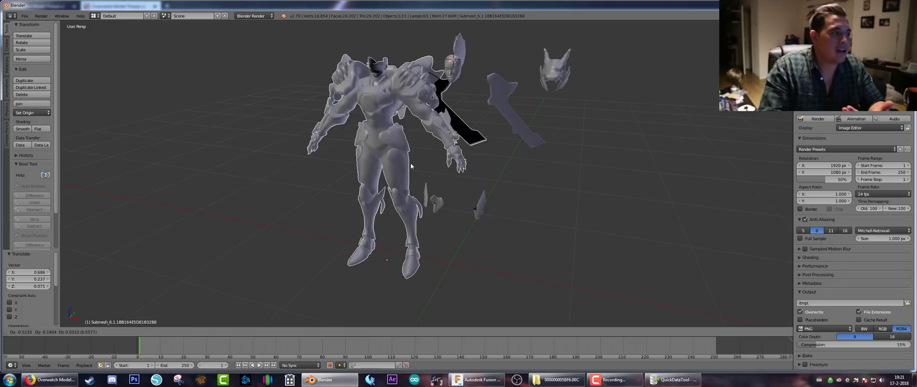
right_click(411, 163)
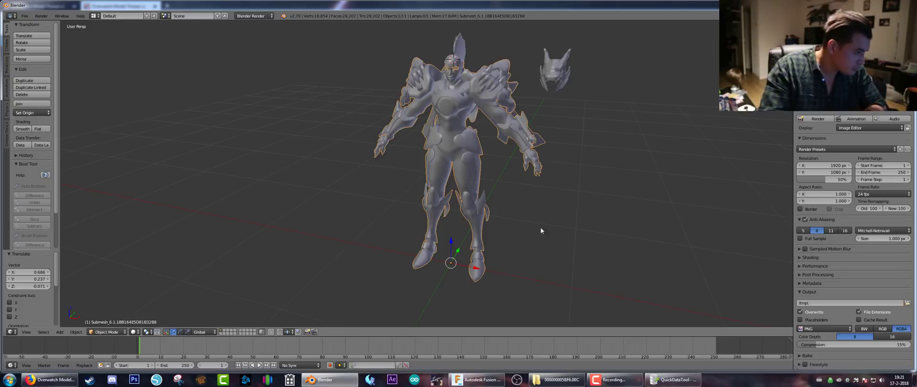
right_click(556, 70)
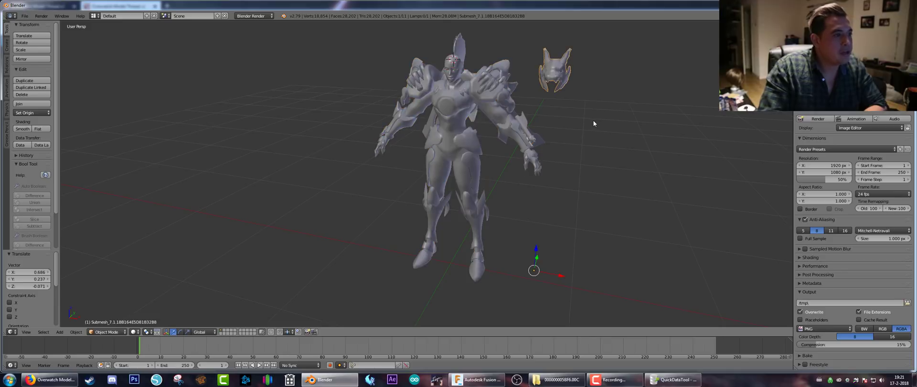
middle_click_drag(594, 124, 550, 87)
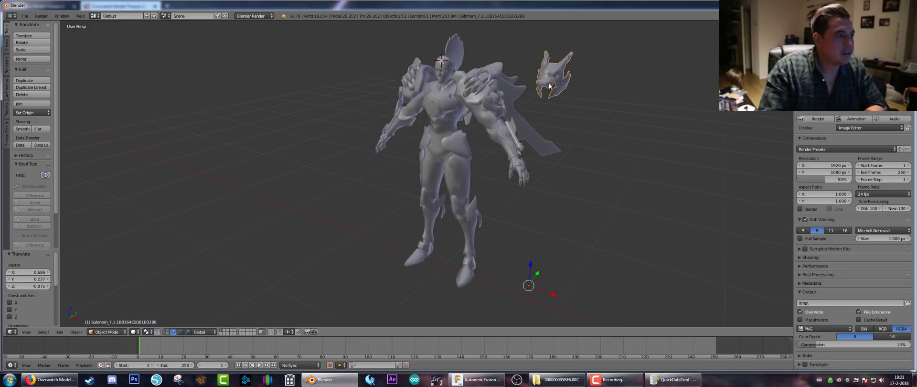
Export the selected helmet only as Wavefront dragonhead.obj into H:\quickdatatooloverwatch
left_click(24, 15)
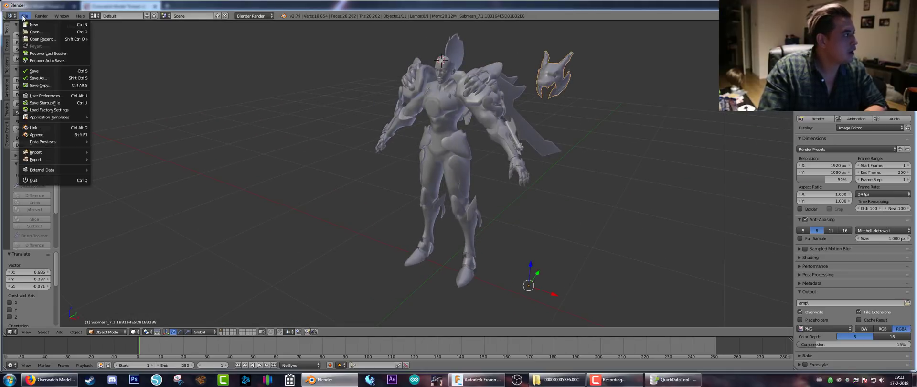
mouse_move(65, 160)
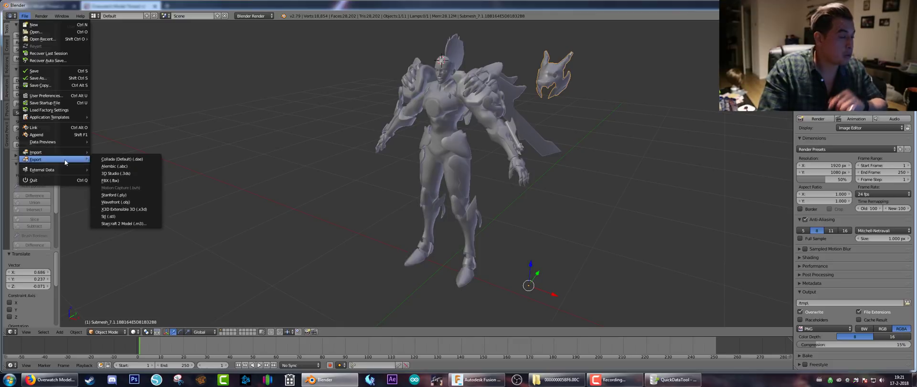
left_click(135, 204)
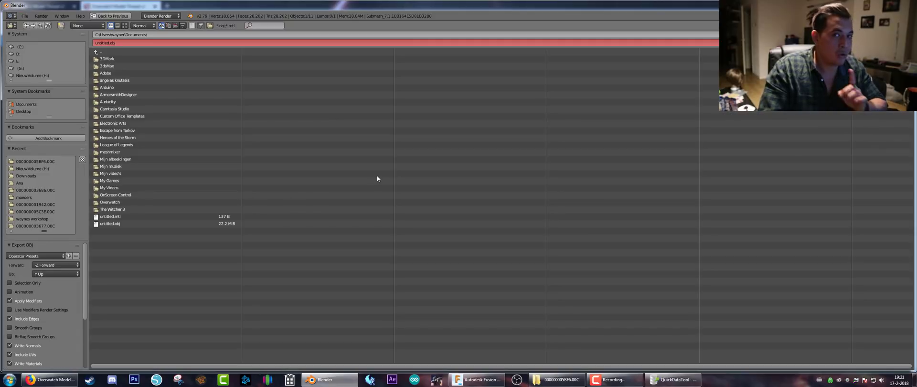
left_click(9, 284)
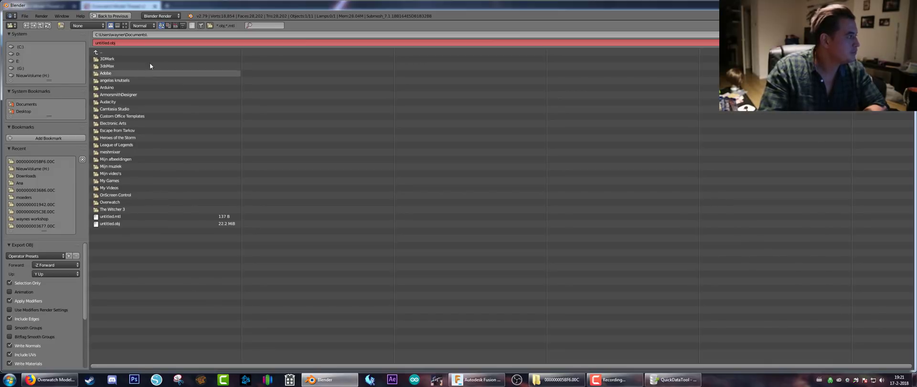
left_click(115, 52)
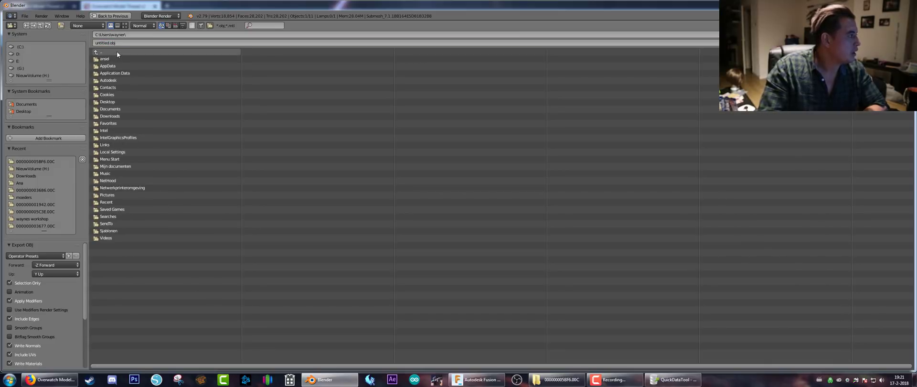
left_click(39, 169)
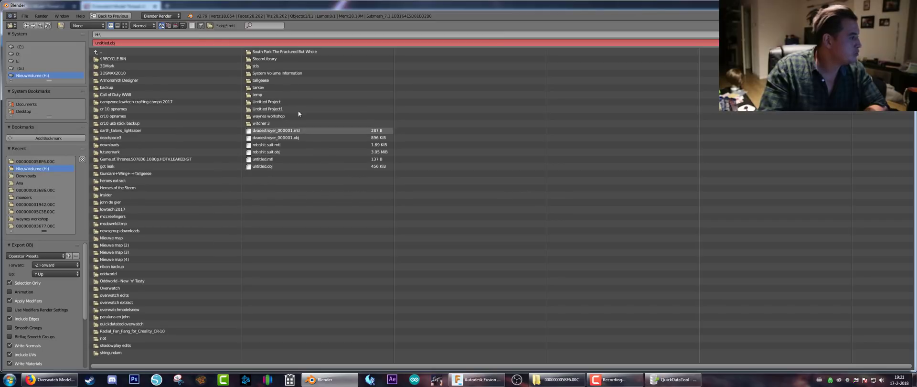
left_click(143, 324)
left_click(119, 43)
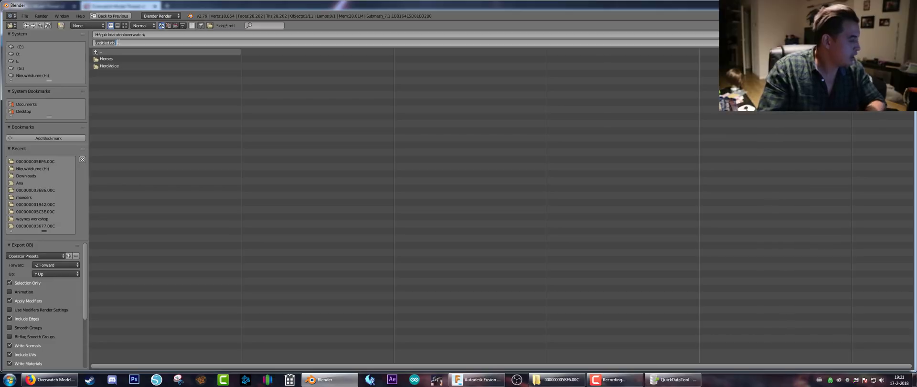
type("dragonhea")
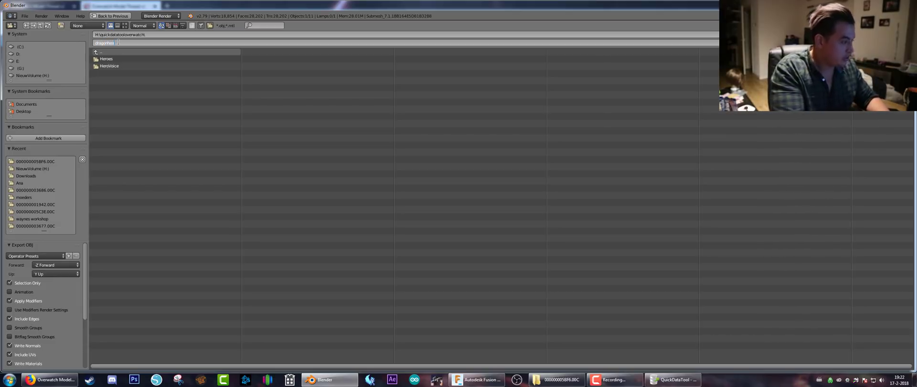
type("d")
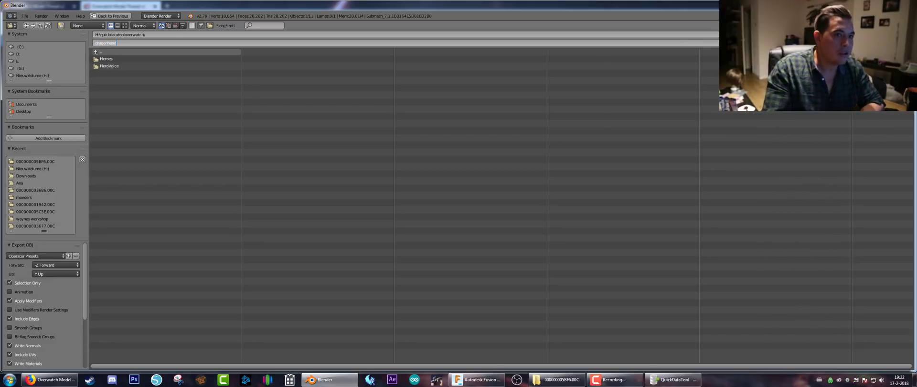
key("Return")
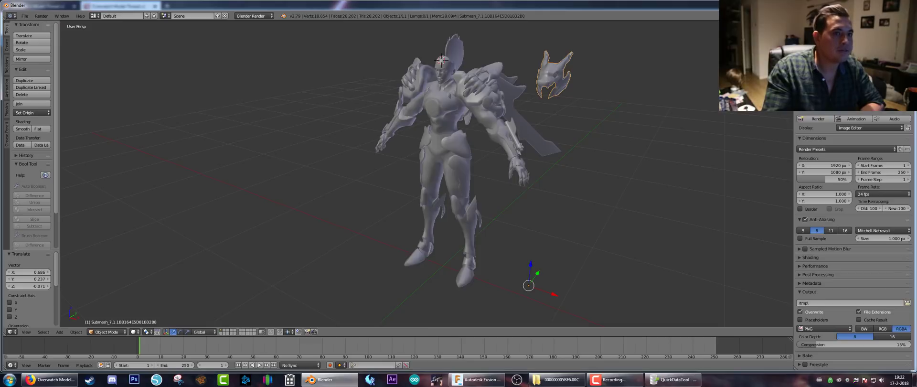
Open dragonhead.obj from H:\quickdatatooloverwatch in Explorer, launching it in Pepakura Designer
left_click(564, 383)
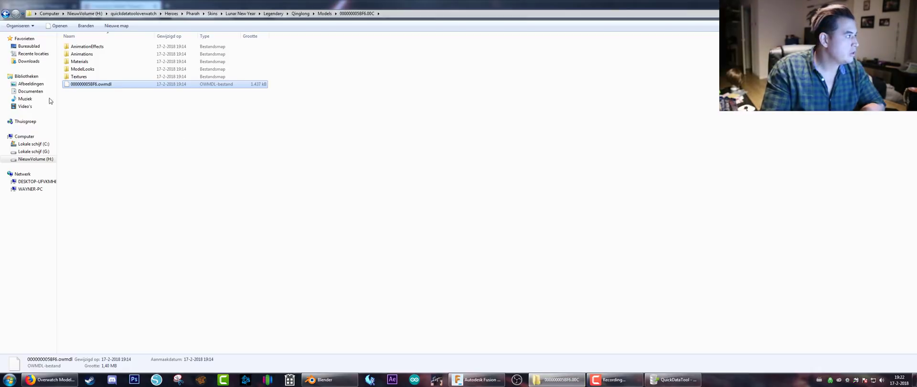
left_click(35, 159)
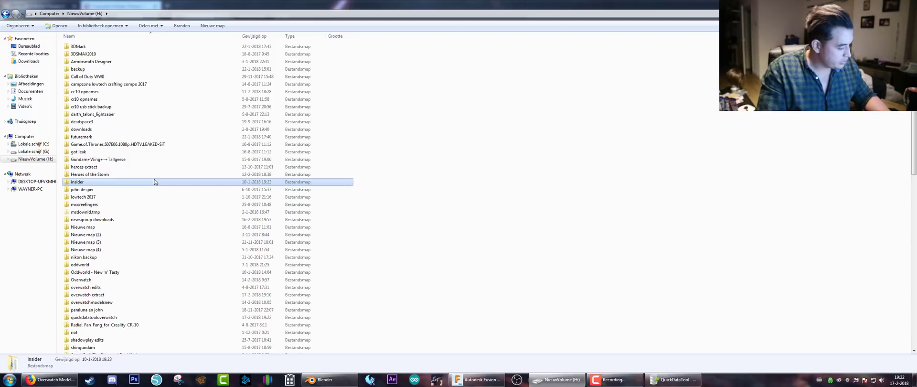
double_click(127, 318)
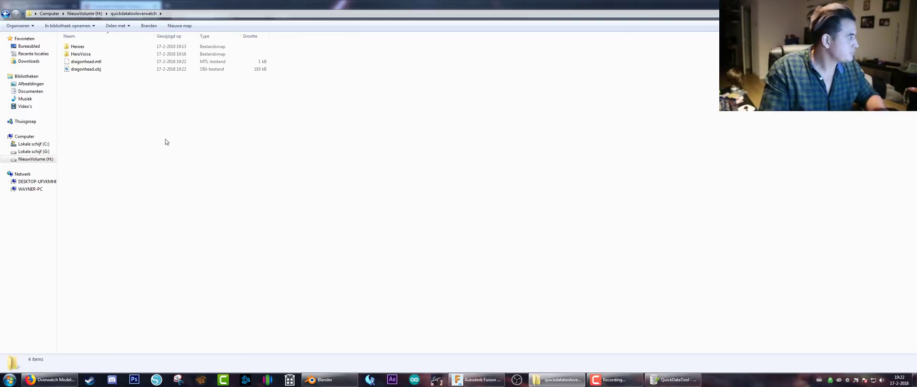
left_click(104, 69)
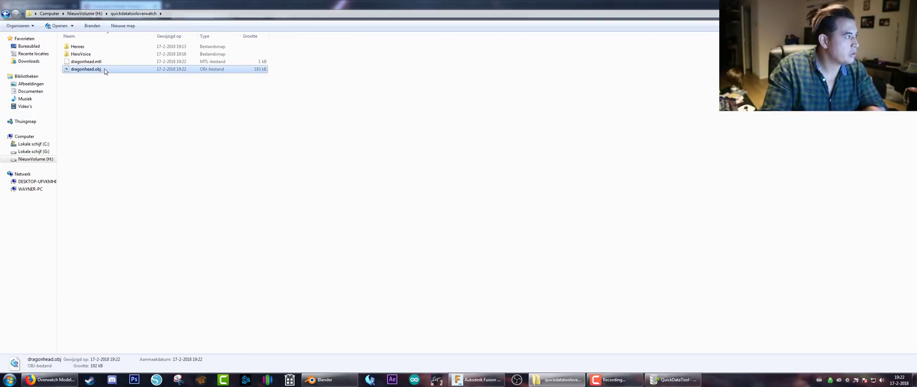
double_click(71, 73)
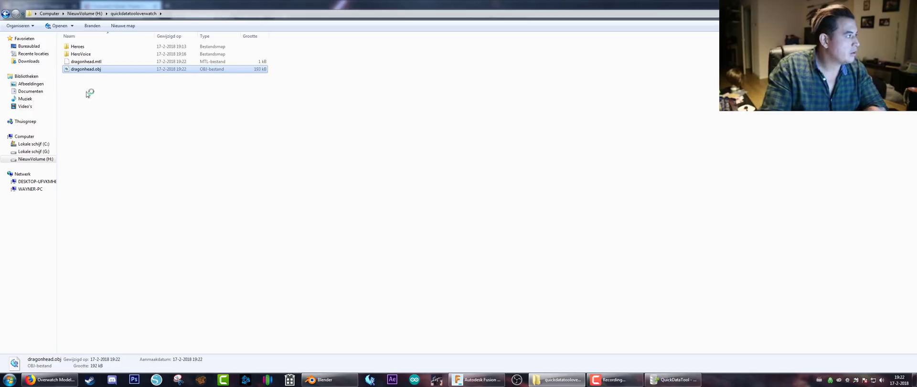
Accept the model coordinates and unfold the dragon helmet into a 37-part paper pattern
left_click(286, 188)
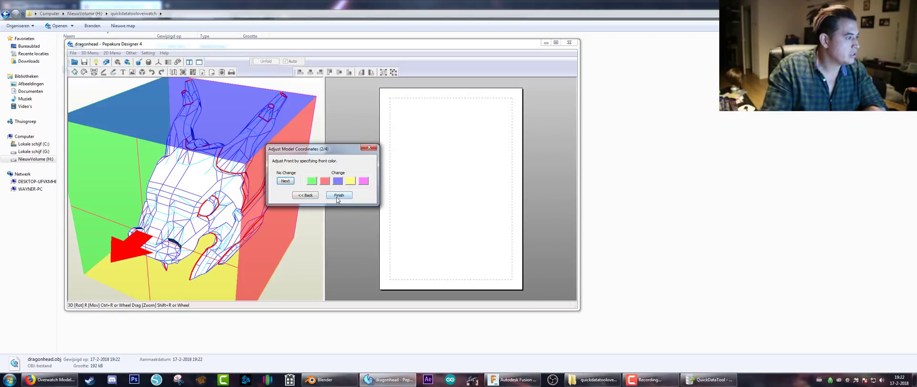
left_click(339, 196)
left_click(349, 194)
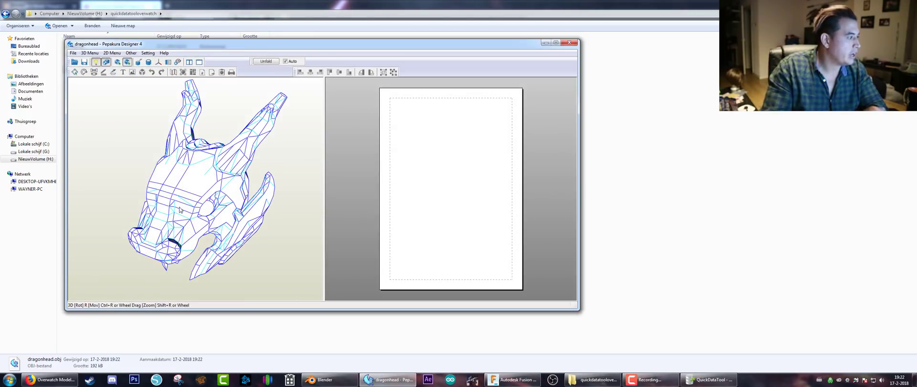
right_click_drag(180, 209, 287, 213)
left_click(264, 61)
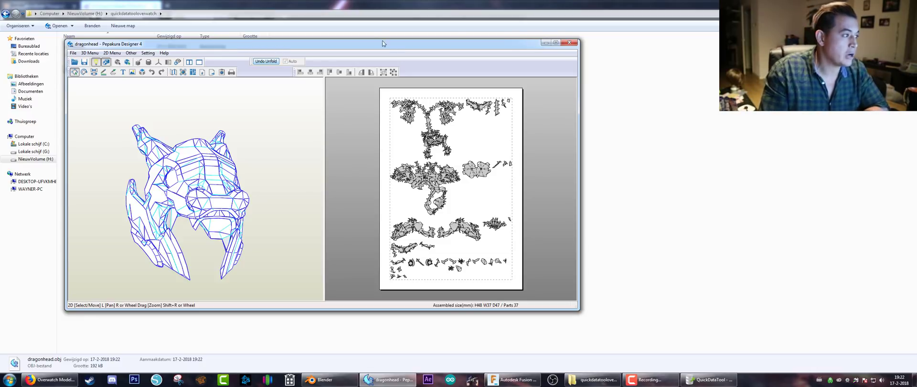
Move the Pepakura window aside and close it, answering the save prompt
left_click_drag(389, 47, 516, 42)
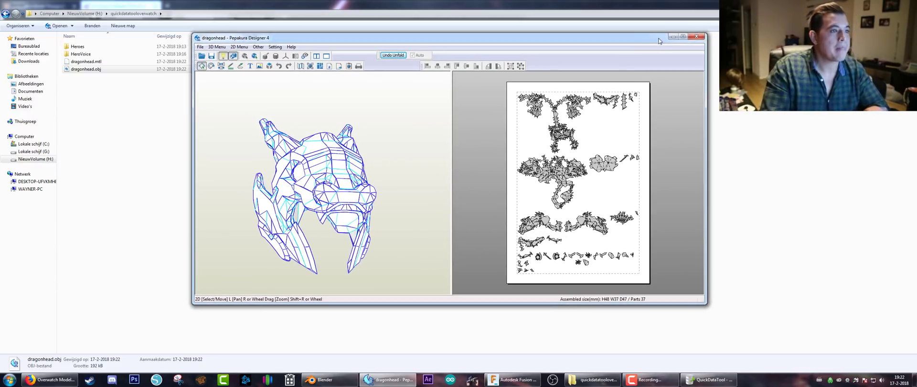
left_click(697, 37)
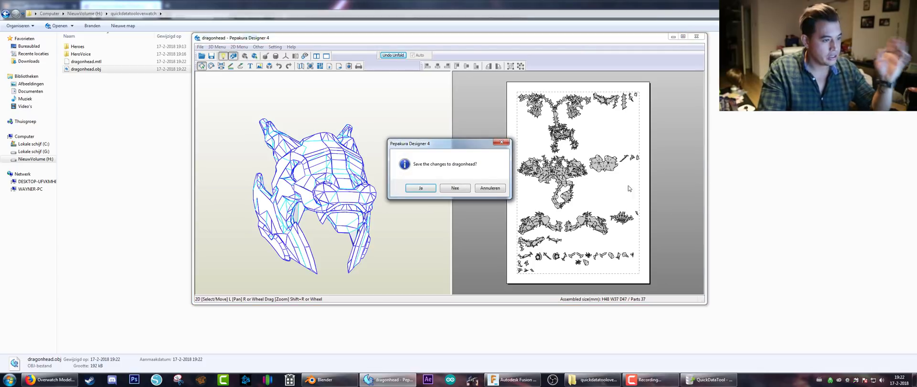
key("Return")
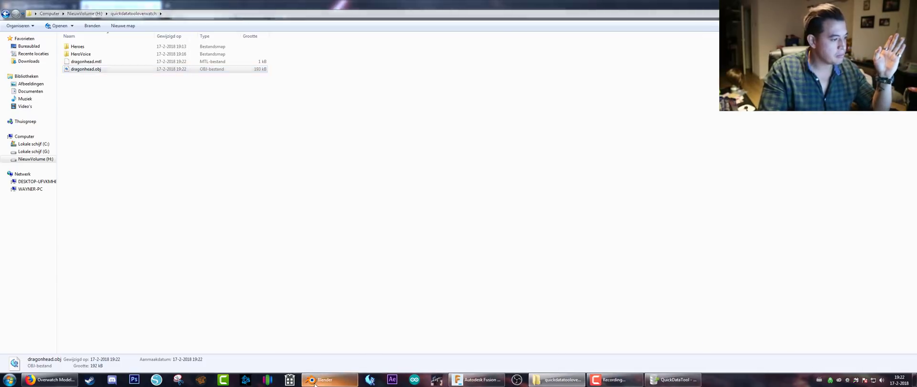
Back in Blender, select the Pharah body mesh and switch it into Edit Mode
left_click(329, 379)
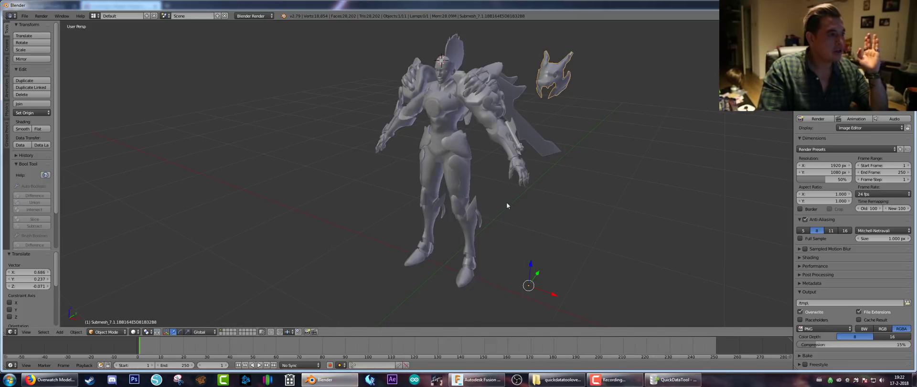
right_click(466, 228)
middle_click_drag(498, 237, 513, 224)
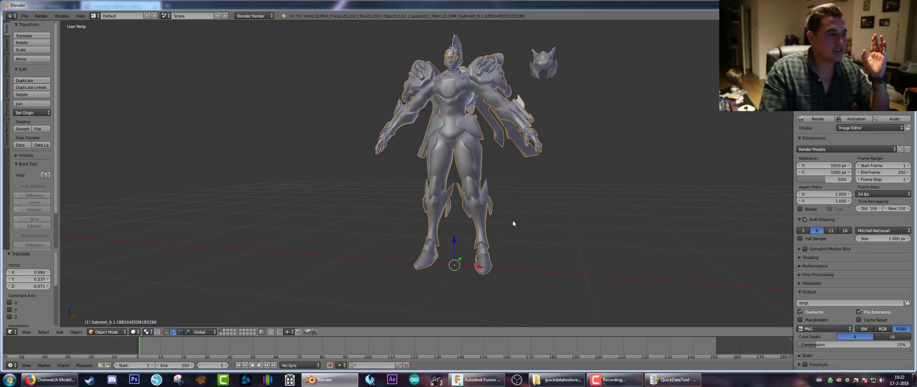
key("a")
right_click(483, 217)
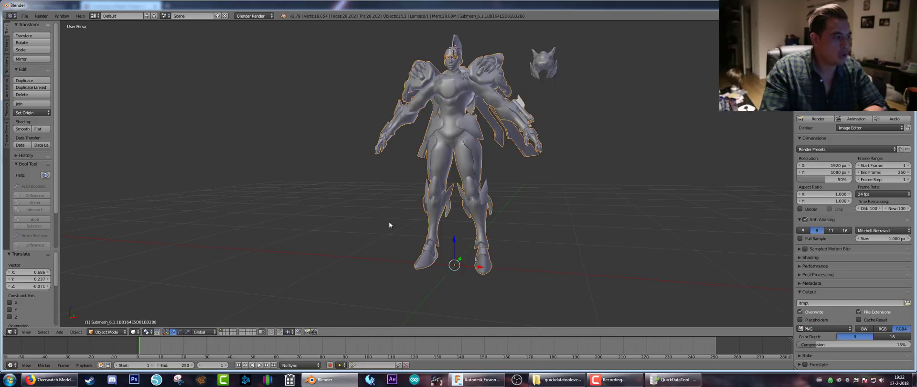
left_click(108, 331)
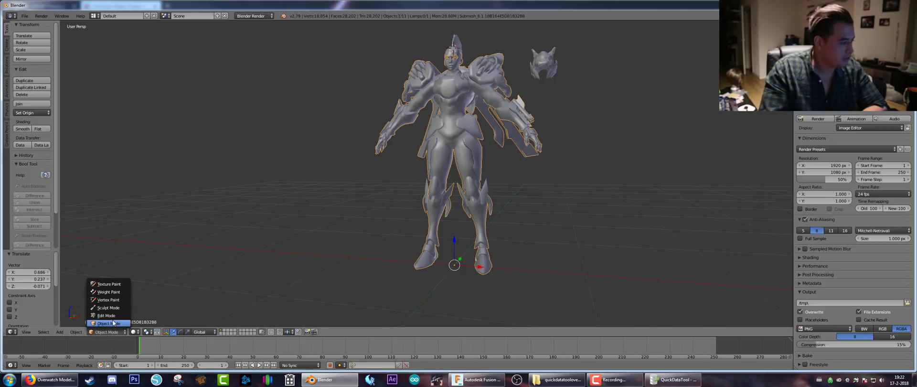
left_click(112, 315)
Replace the whole-mesh selection with a single vertex on the shin
scroll(486, 218, "up", 4)
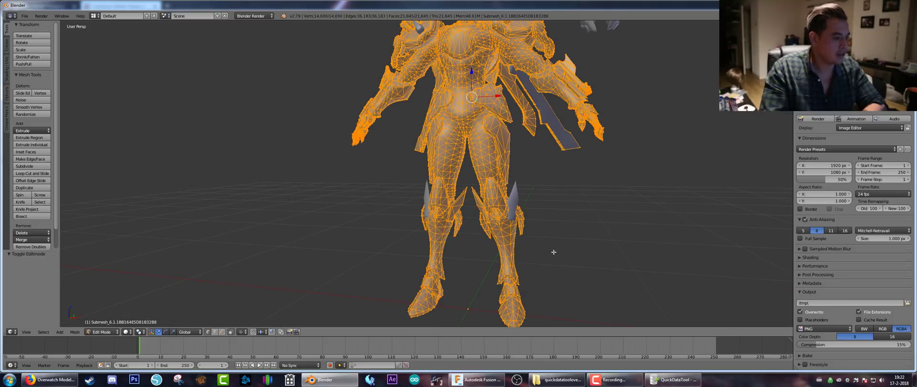
scroll(539, 253, "down", 1)
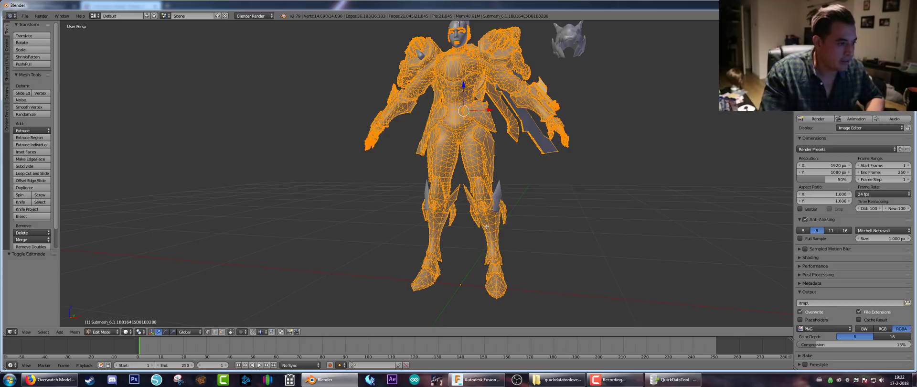
right_click(488, 225)
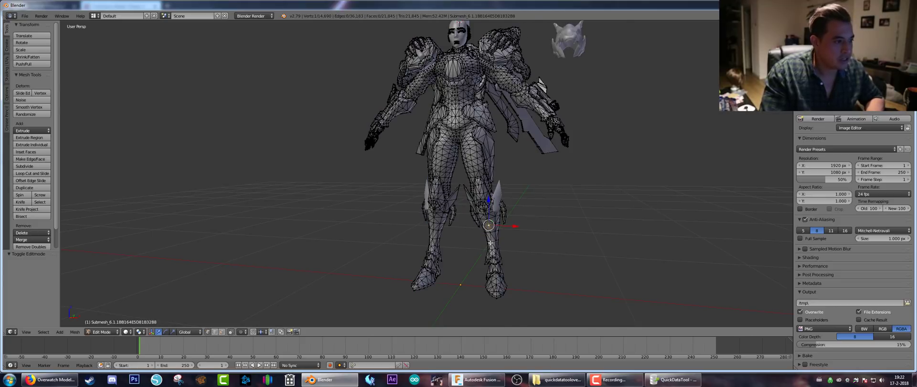
scroll(491, 243, "up", 1)
scroll(491, 243, "down", 1)
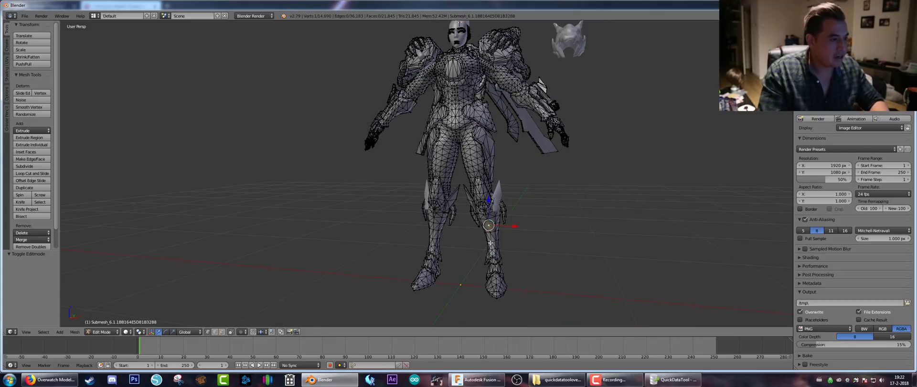
Select-linked the shin, knee, ankle and foot armour and separate them with P > Selection
key("l")
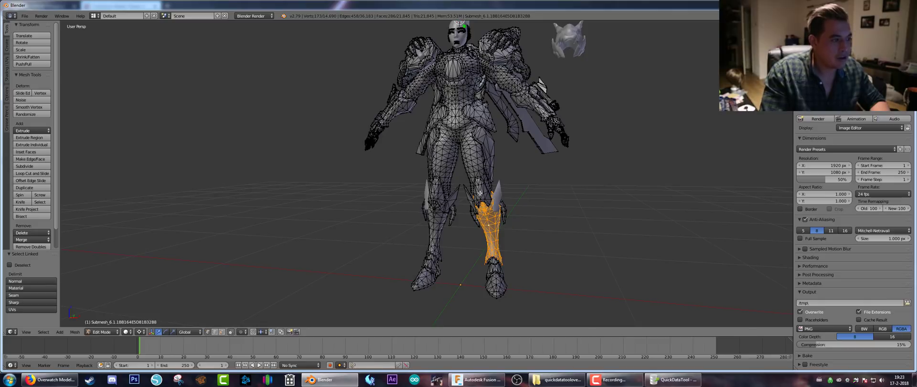
key("l")
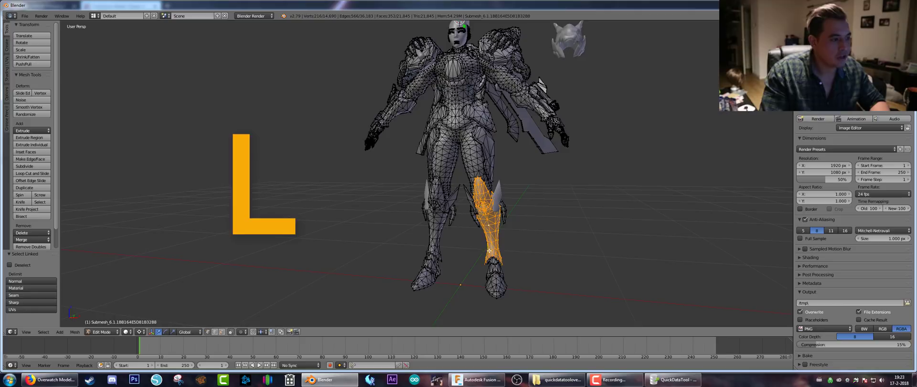
key("l")
key("l")
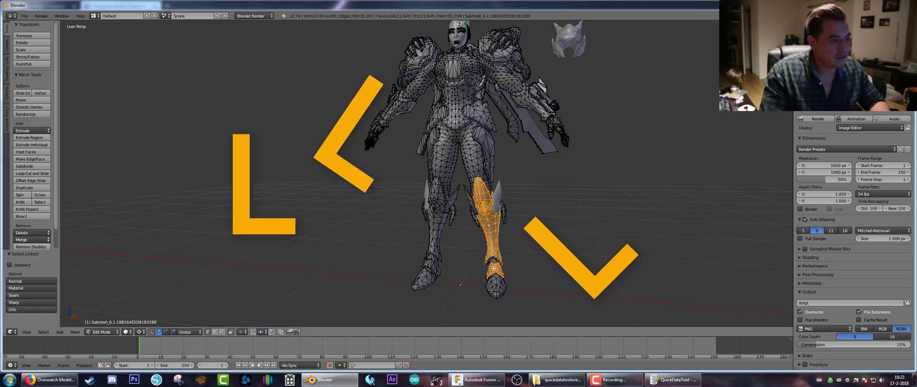
key("l")
key("l")
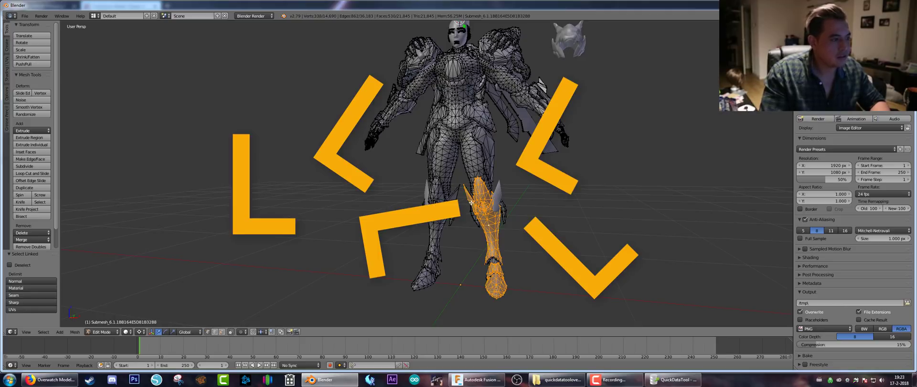
key("l")
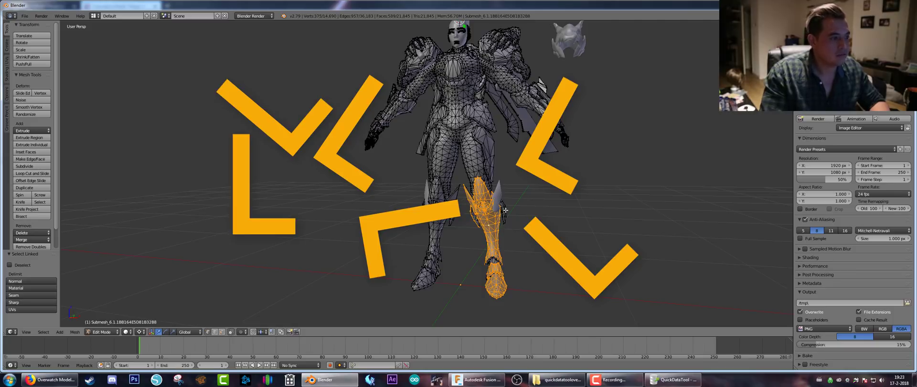
key("l")
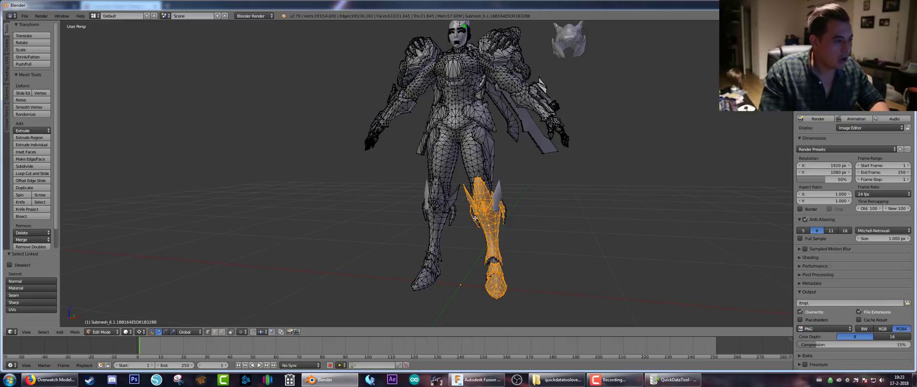
scroll(494, 260, "up", 3)
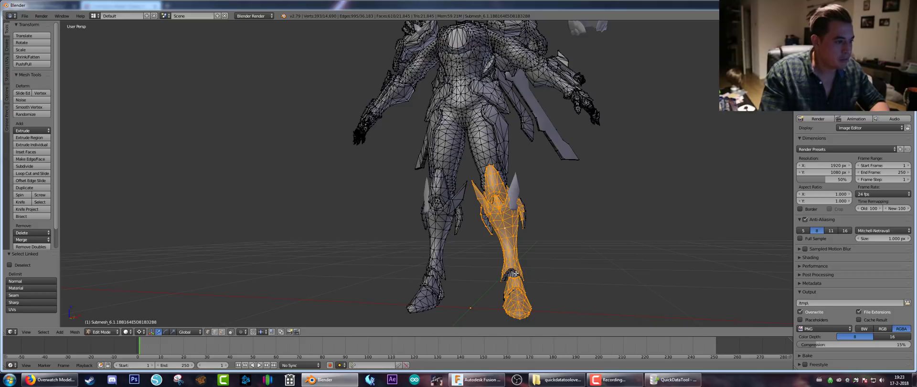
key("l")
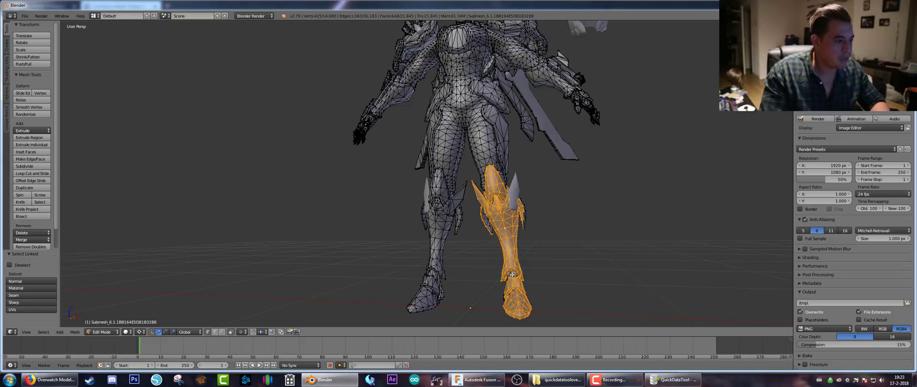
key("l")
scroll(533, 245, "down", 2)
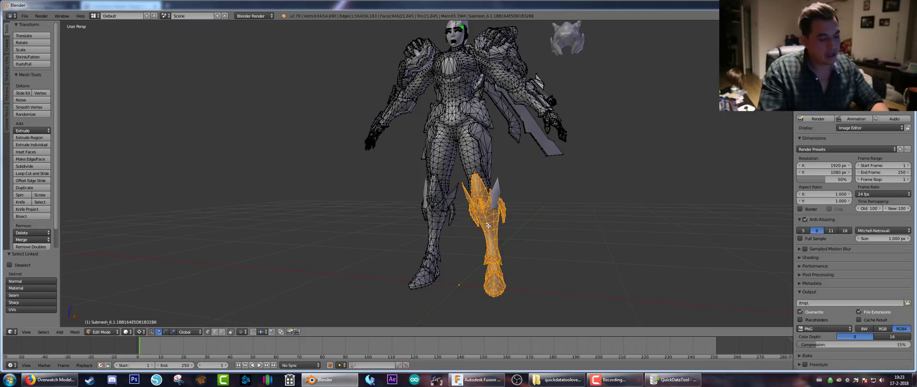
key("p")
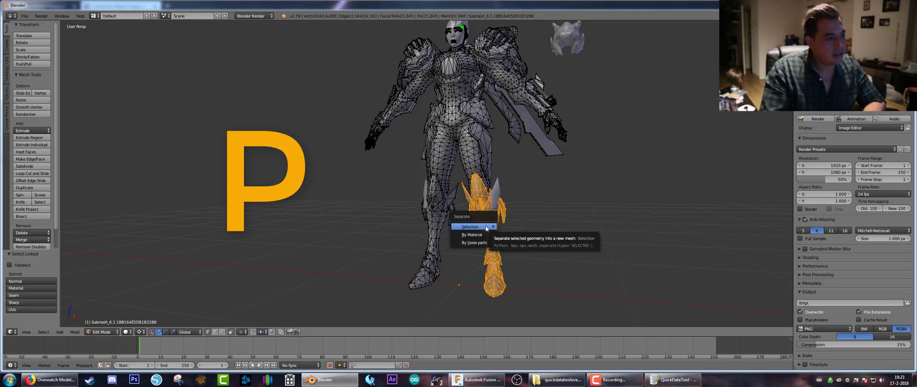
left_click(470, 227)
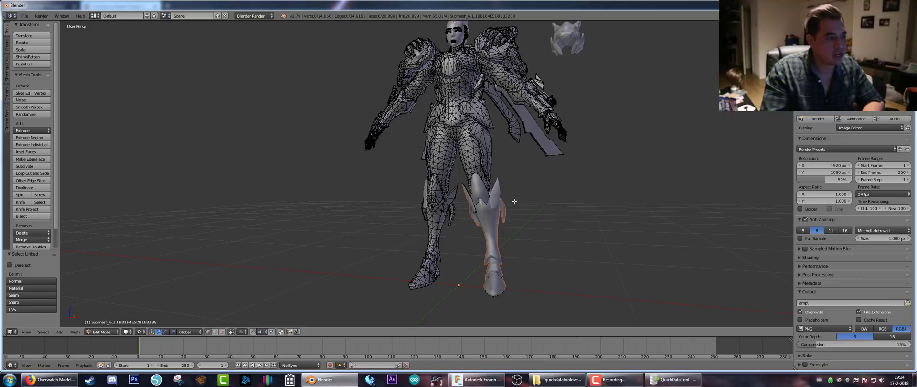
Switch to Object Mode and select only the separated leg armour object
left_click(105, 331)
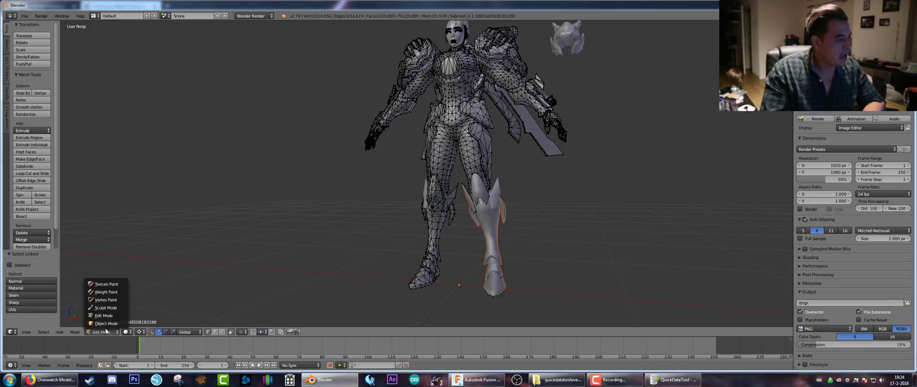
left_click(107, 324)
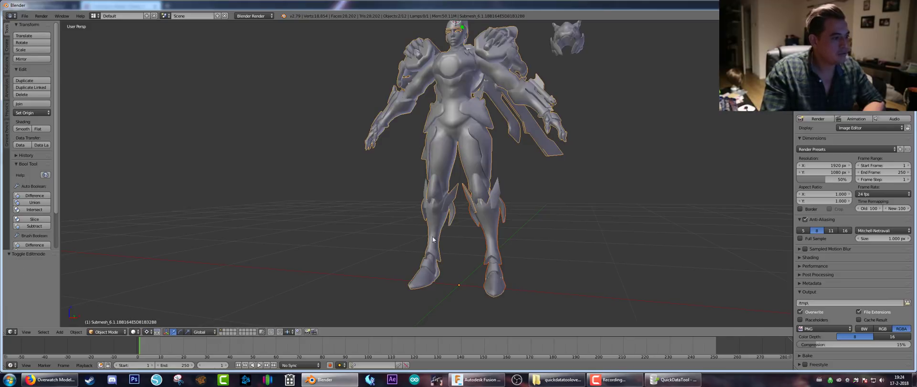
right_click(492, 235)
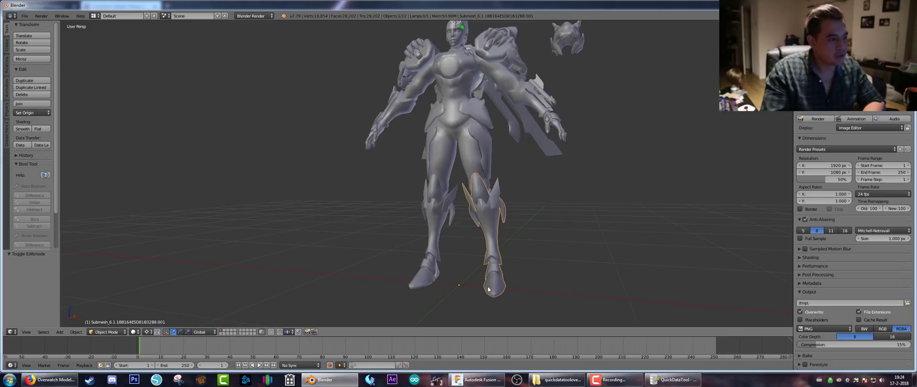
right_click(571, 44)
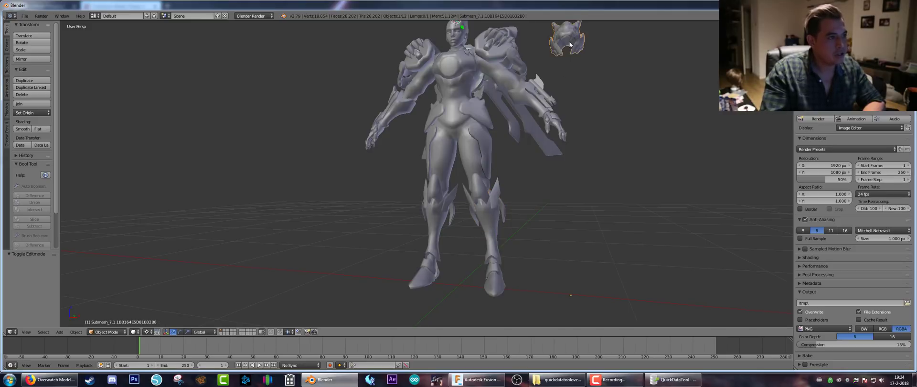
right_click(491, 231)
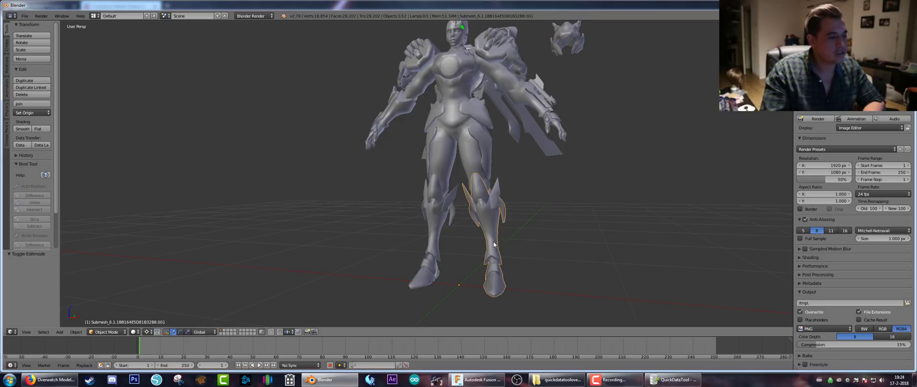
Export the selected leg as a Wavefront OBJ named 'dragoin shin'
left_click(25, 16)
mouse_move(80, 163)
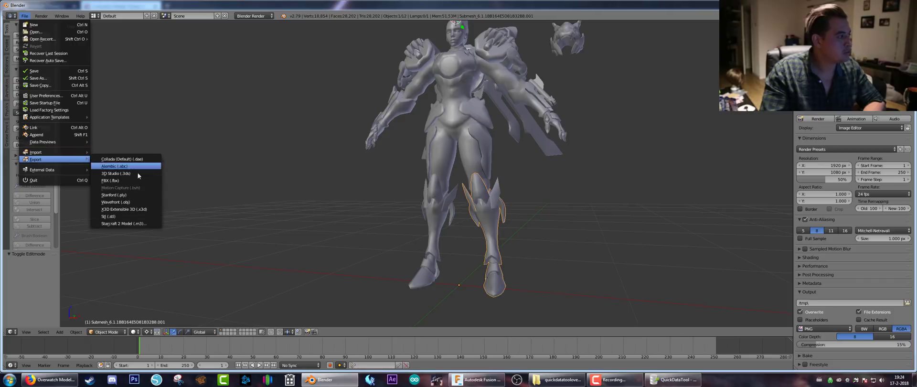
left_click(151, 202)
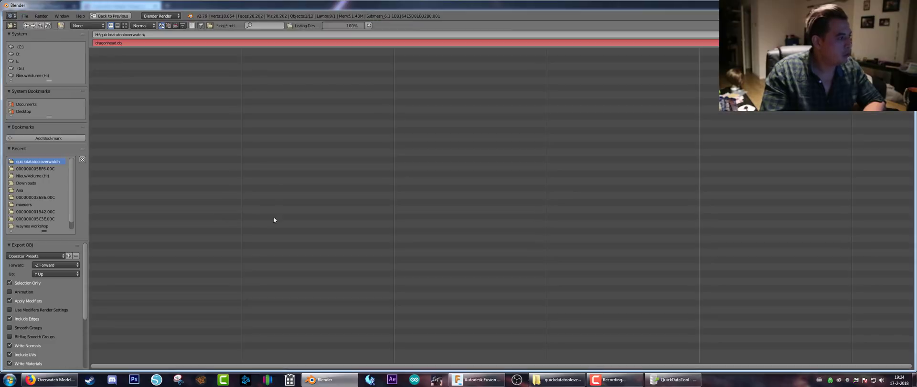
left_click(134, 42)
type("dragons")
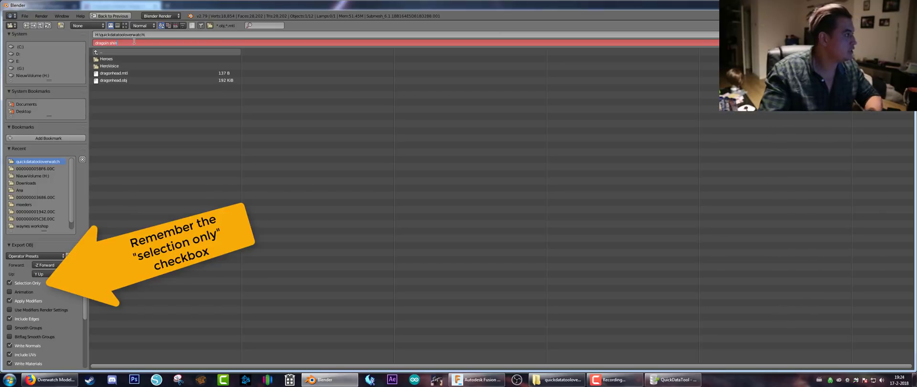
key("Return")
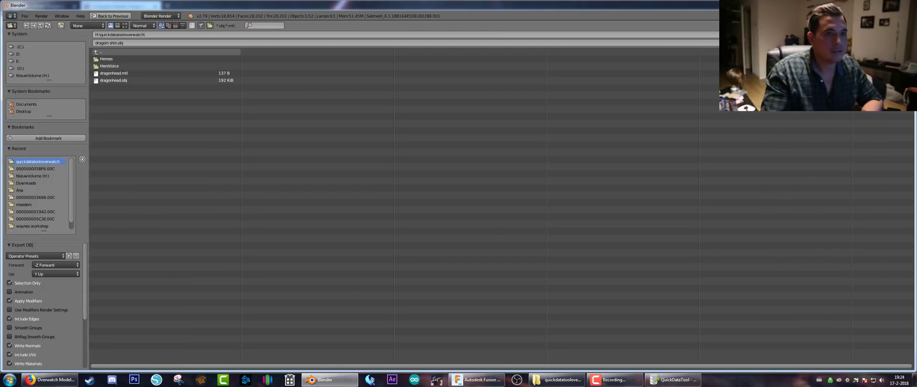
Open dragoin shin.obj in Pepakura with No Flip, accept the 82 merged edges, then rotate the view
left_click(557, 380)
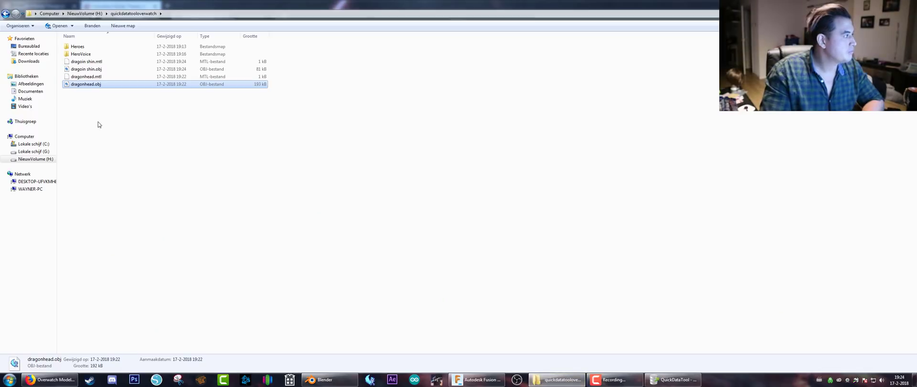
left_click(91, 70)
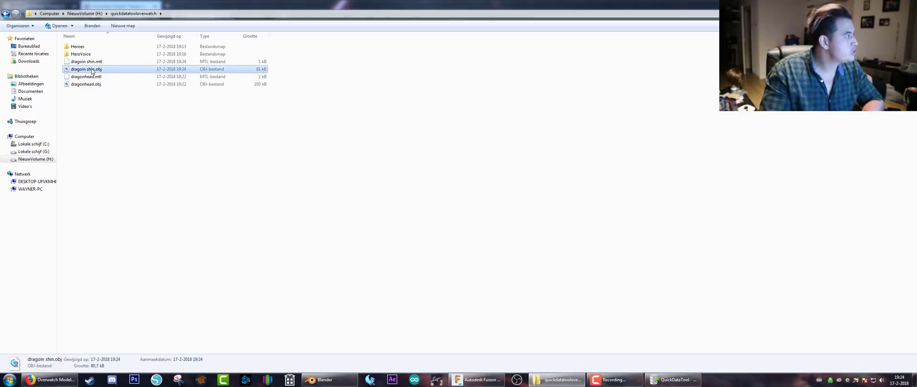
double_click(92, 70)
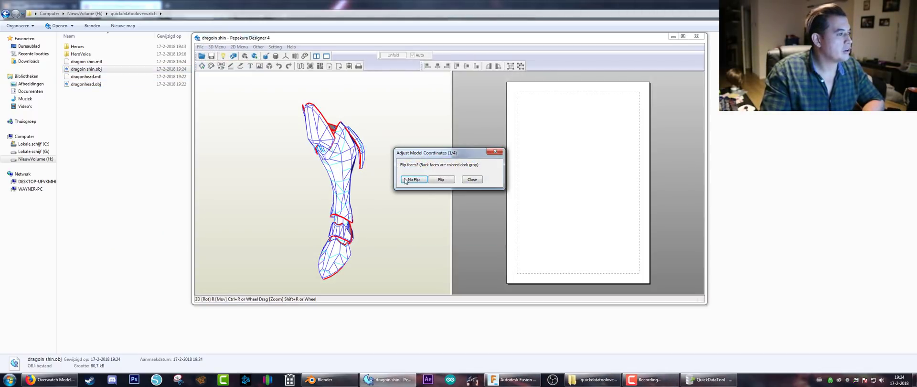
key("Return")
left_click(454, 189)
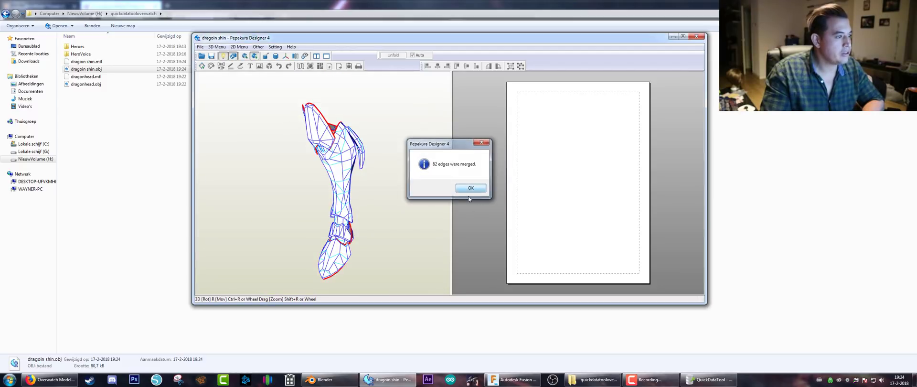
left_click(466, 187)
mouse_move(352, 209)
right_mouse_down()
mouse_move(288, 207)
mouse_move(385, 201)
mouse_move(358, 203)
right_mouse_up()
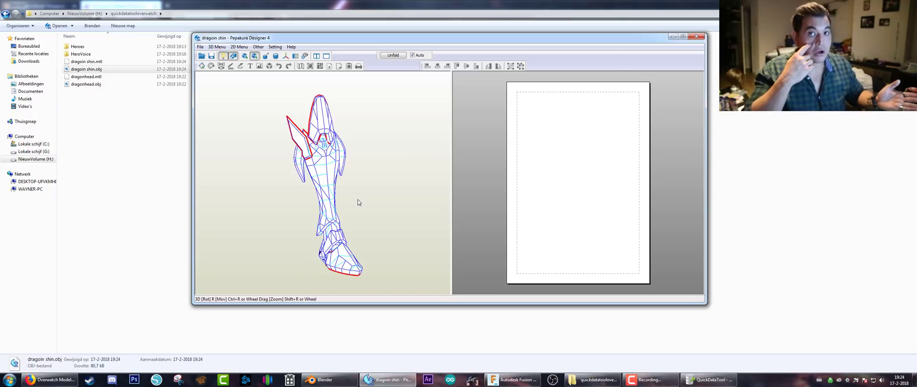